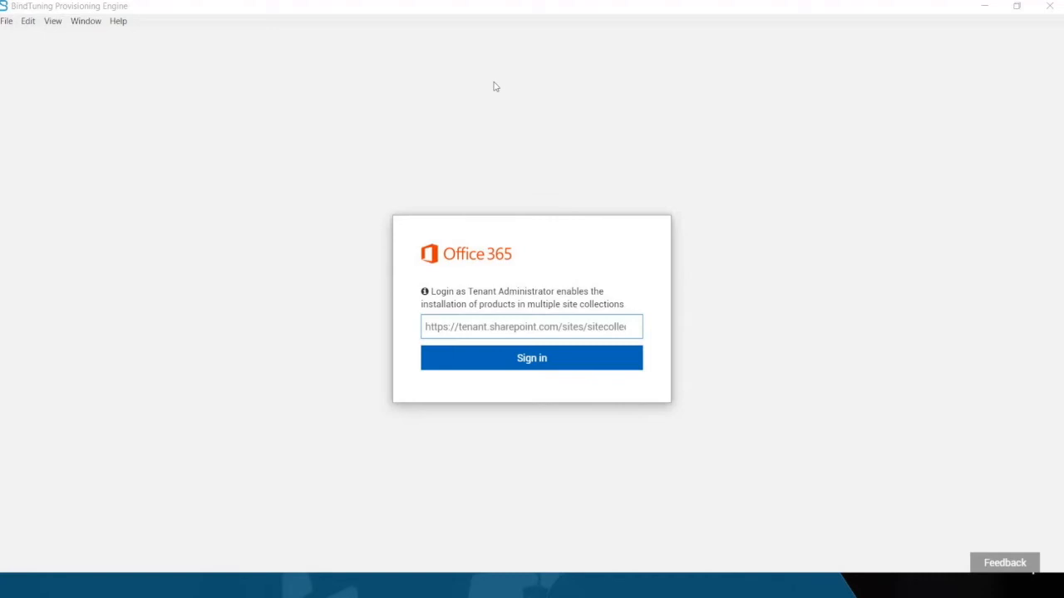
pyautogui.click(598, 331)
pyautogui.click(598, 331)
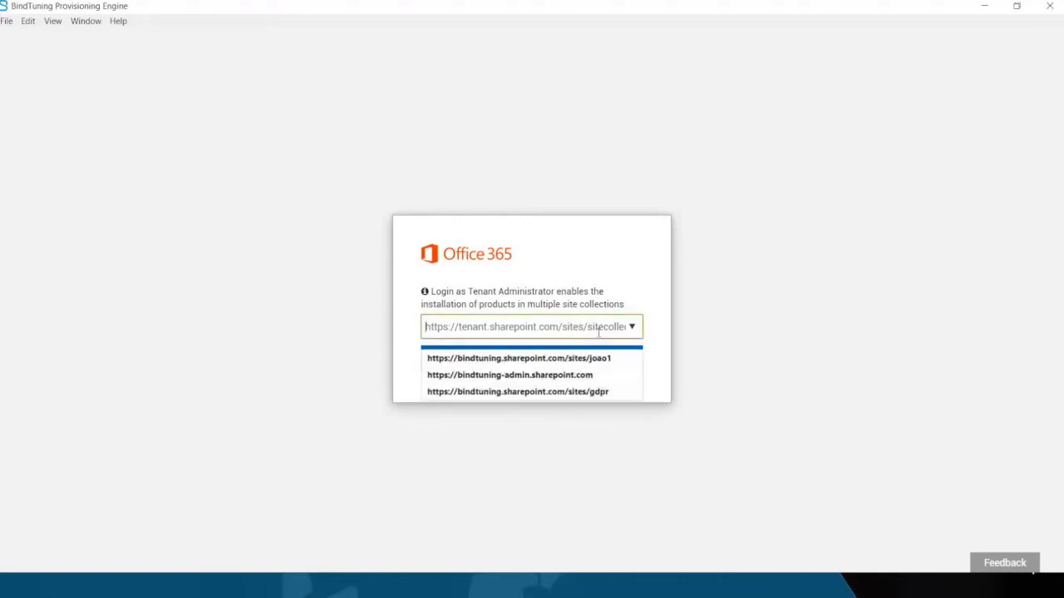
pyautogui.click(582, 376)
pyautogui.click(577, 368)
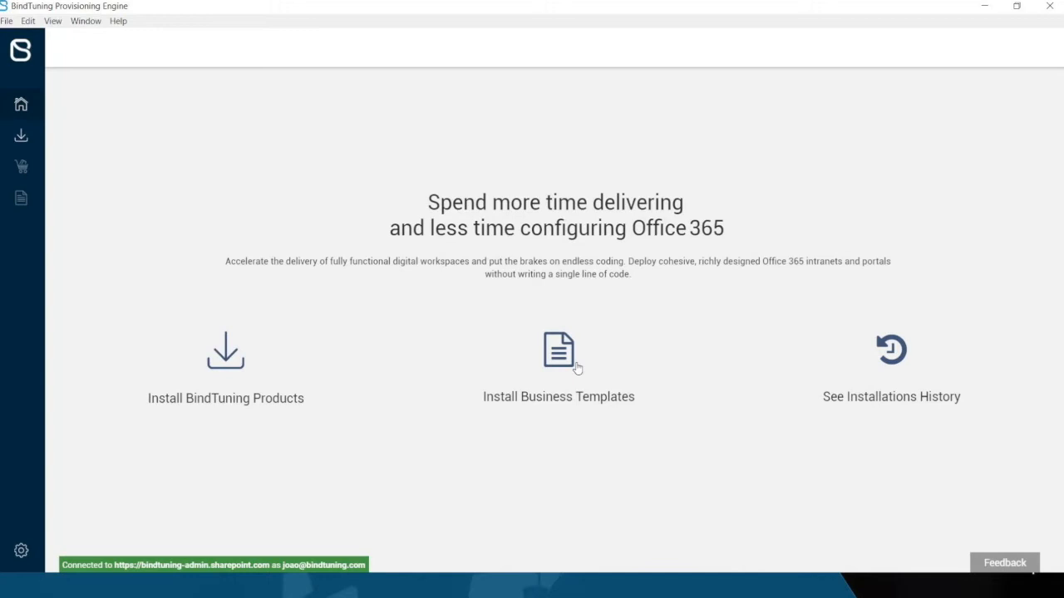
# Open the BindTuning products installation page and view the available web part subscriptions, keeping the selected one
pyautogui.click(231, 363)
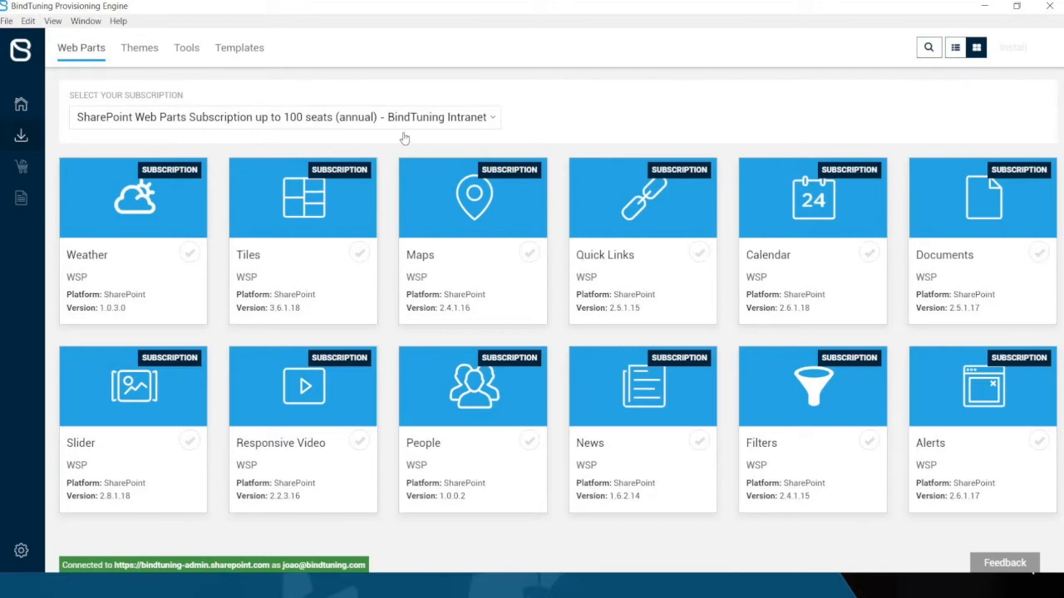
pyautogui.click(495, 119)
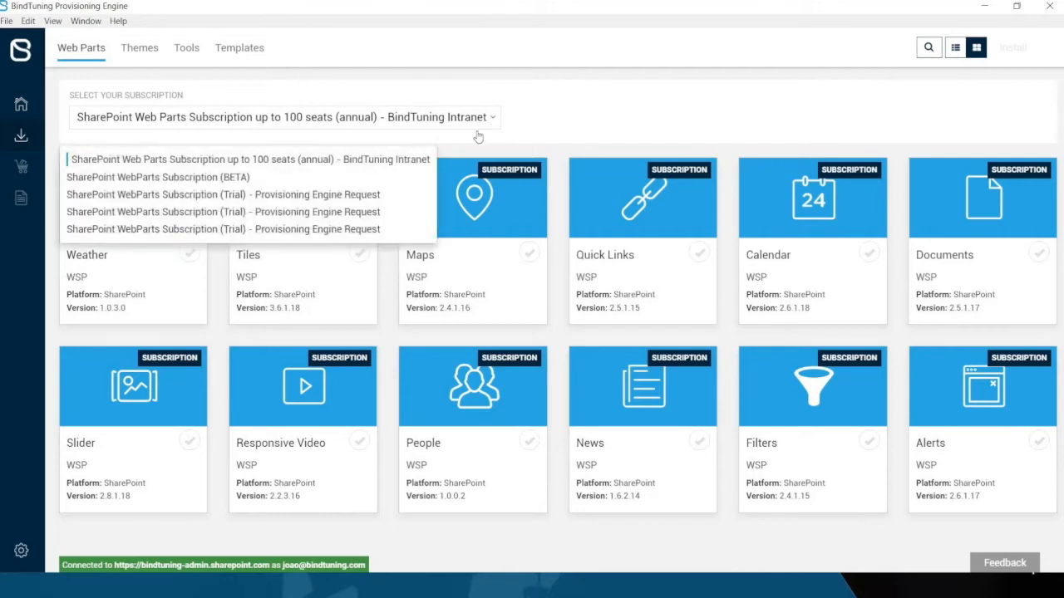
pyautogui.click(494, 123)
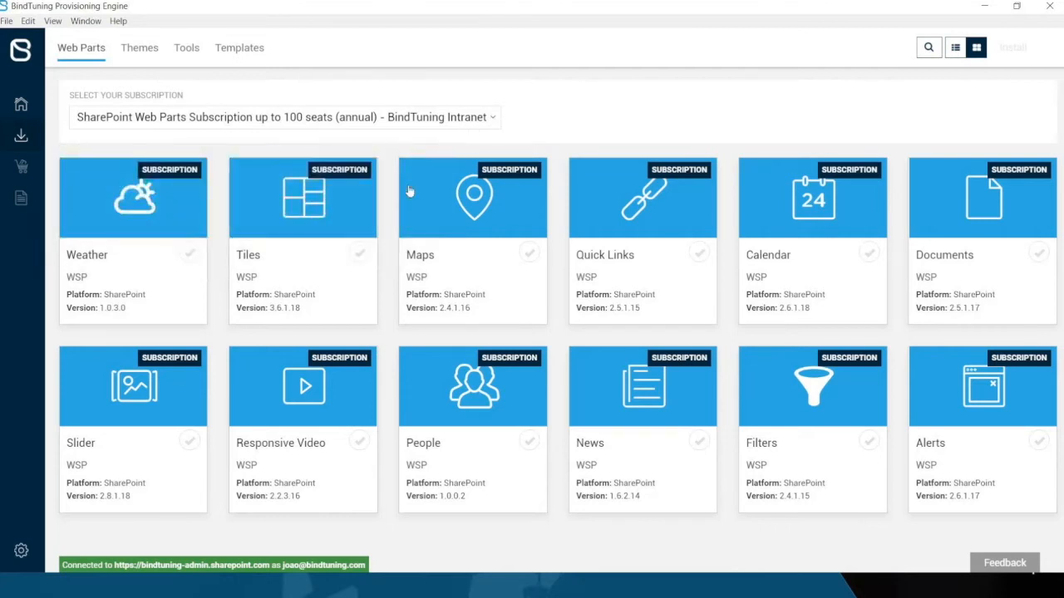
pyautogui.click(174, 256)
pyautogui.click(302, 241)
pyautogui.click(474, 232)
pyautogui.click(474, 236)
pyautogui.click(354, 239)
pyautogui.click(175, 258)
# Select the Florist365 theme and the Plus tool for installation
pyautogui.click(154, 54)
pyautogui.click(189, 229)
pyautogui.click(312, 217)
pyautogui.click(285, 173)
pyautogui.click(187, 50)
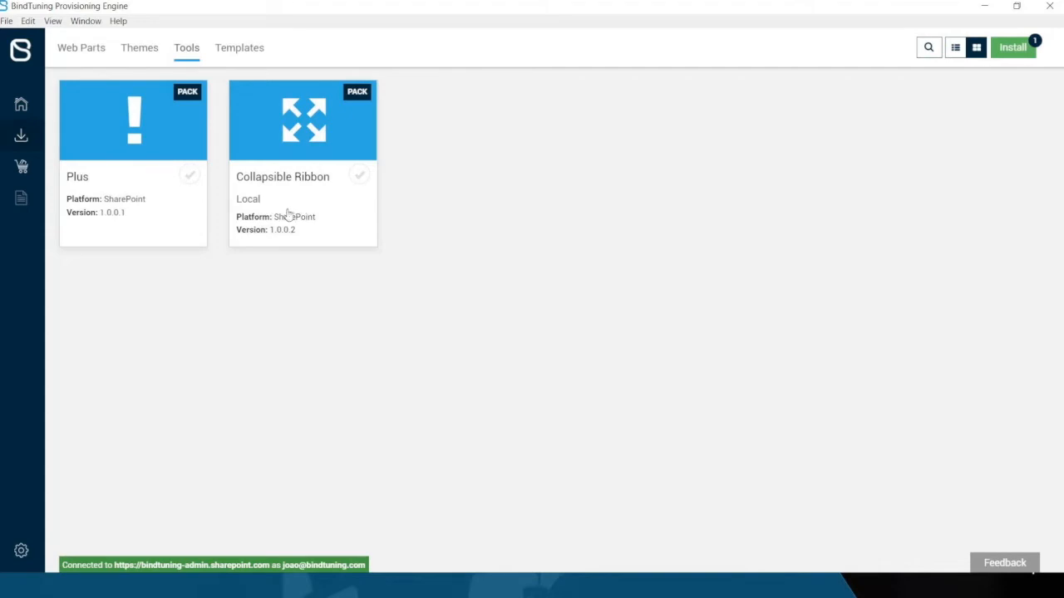
pyautogui.click(189, 176)
# Add the Weather, Tiles and Maps web parts to the products selected for installation
pyautogui.click(95, 53)
pyautogui.click(178, 222)
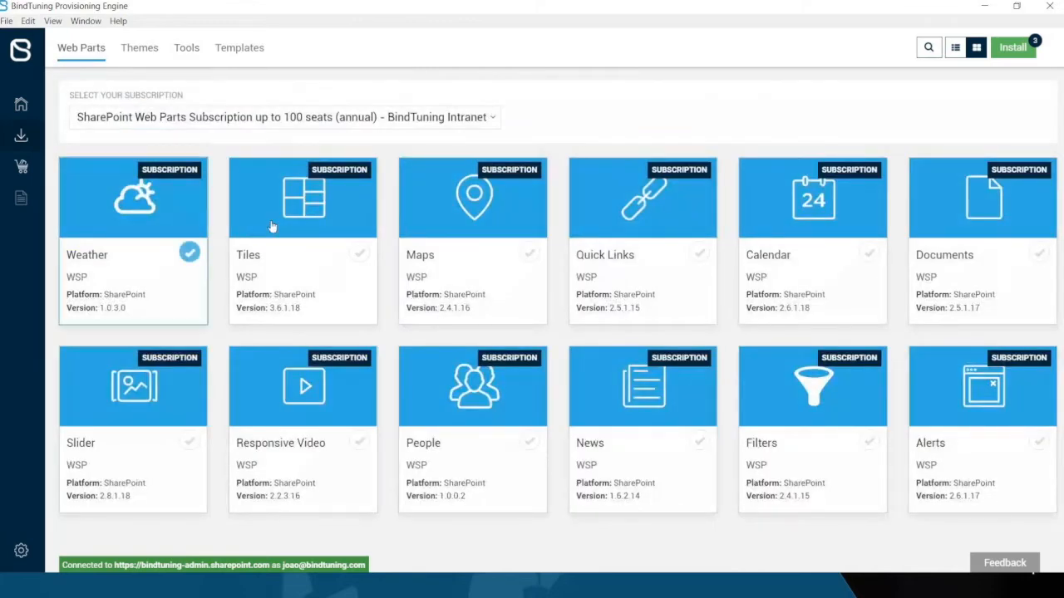
pyautogui.click(315, 220)
pyautogui.click(482, 224)
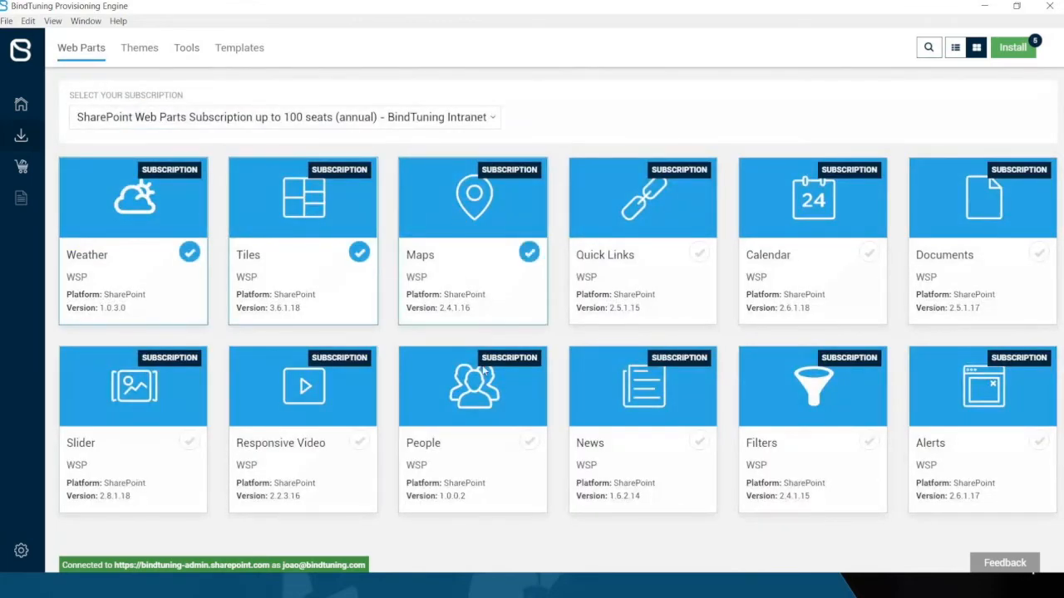
# Review the selected products, remove the Florist365 theme and continue to the site collection list
pyautogui.click(1028, 53)
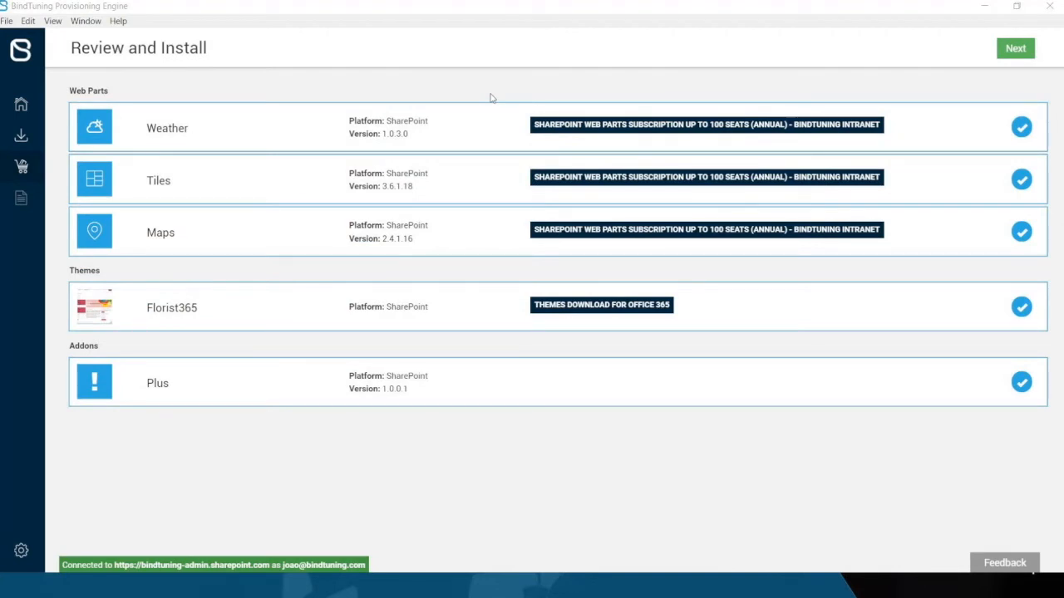
pyautogui.click(364, 314)
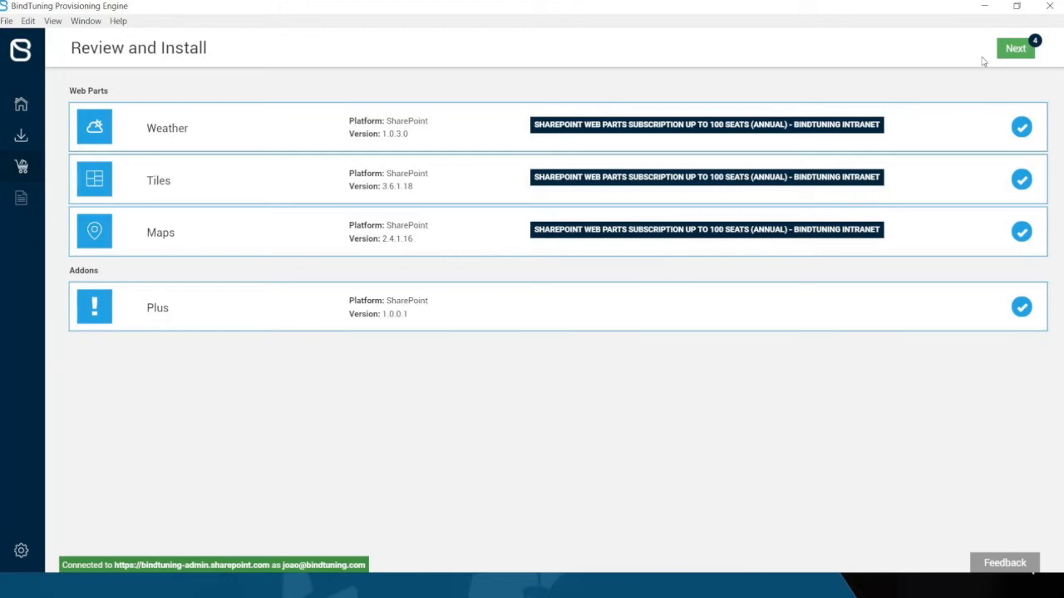
pyautogui.click(1014, 50)
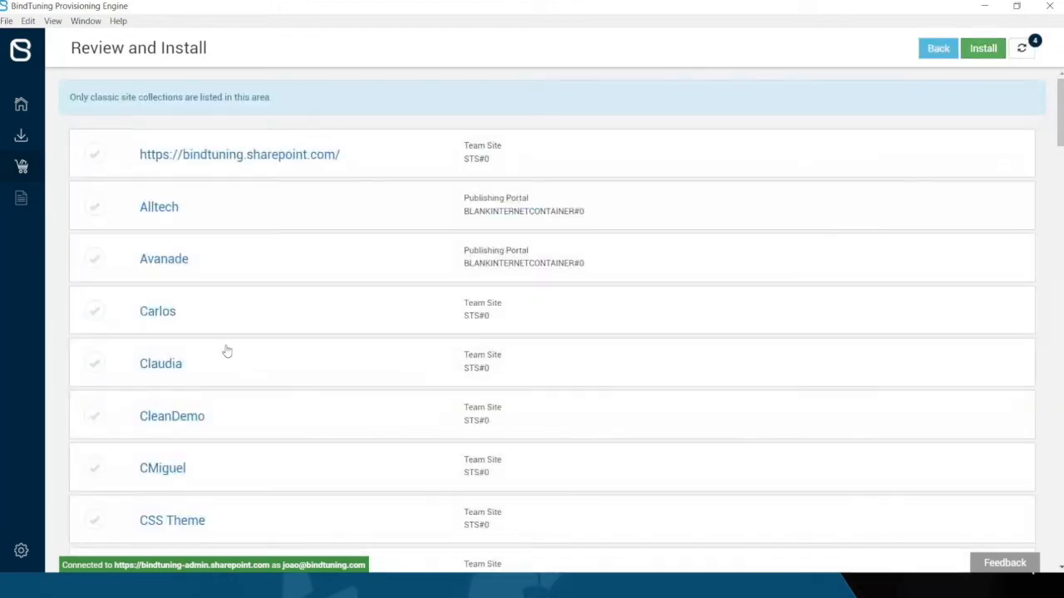
# Install the selected products on the two site collections adjacent to CSS Theme and the one two rows above Dell
pyautogui.scroll(-5, 225, 352)
pyautogui.click(279, 307)
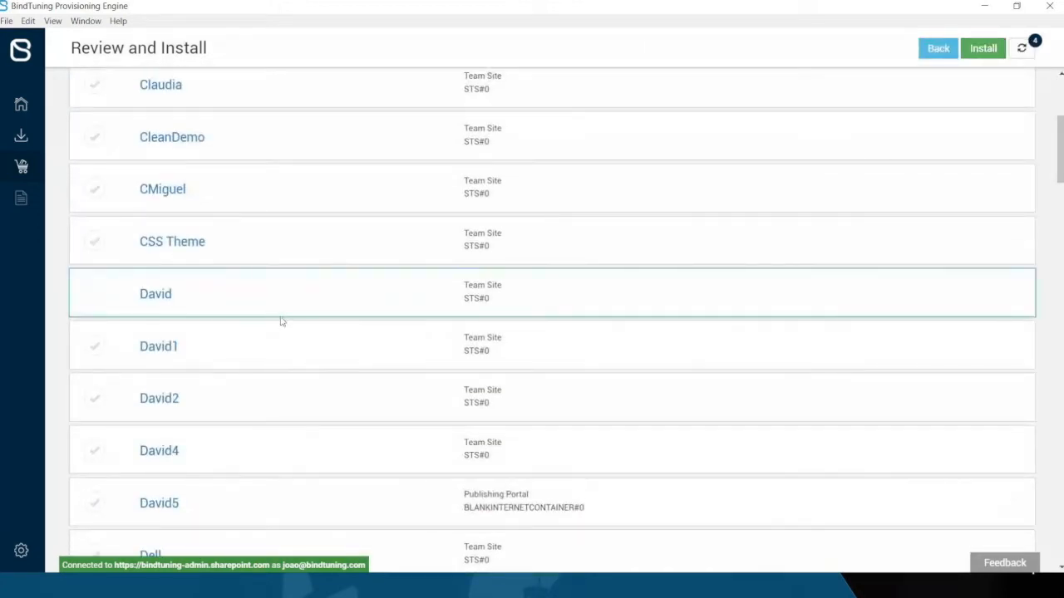
pyautogui.click(291, 452)
pyautogui.click(297, 196)
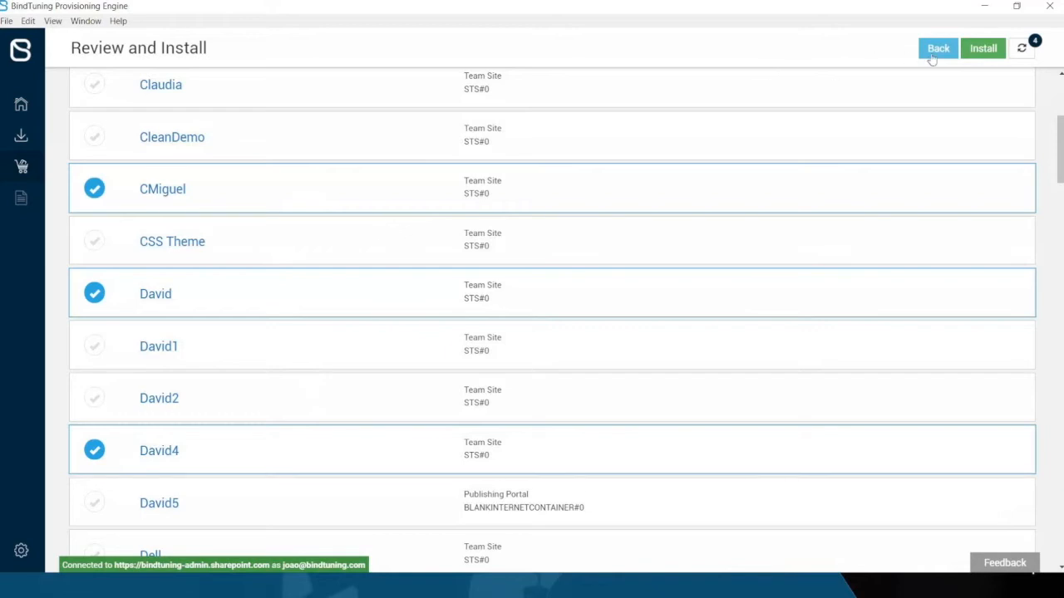
pyautogui.click(986, 51)
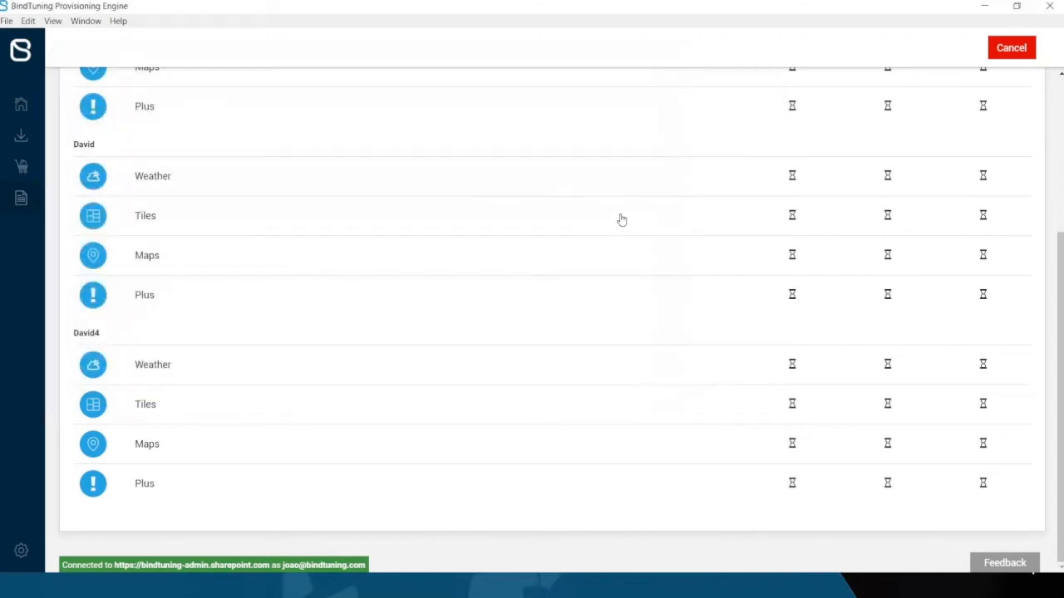
# Check the installation progress from the start of the list, cancel the installation and switch to the PowerPoint slide show
pyautogui.scroll(3, 618, 333)
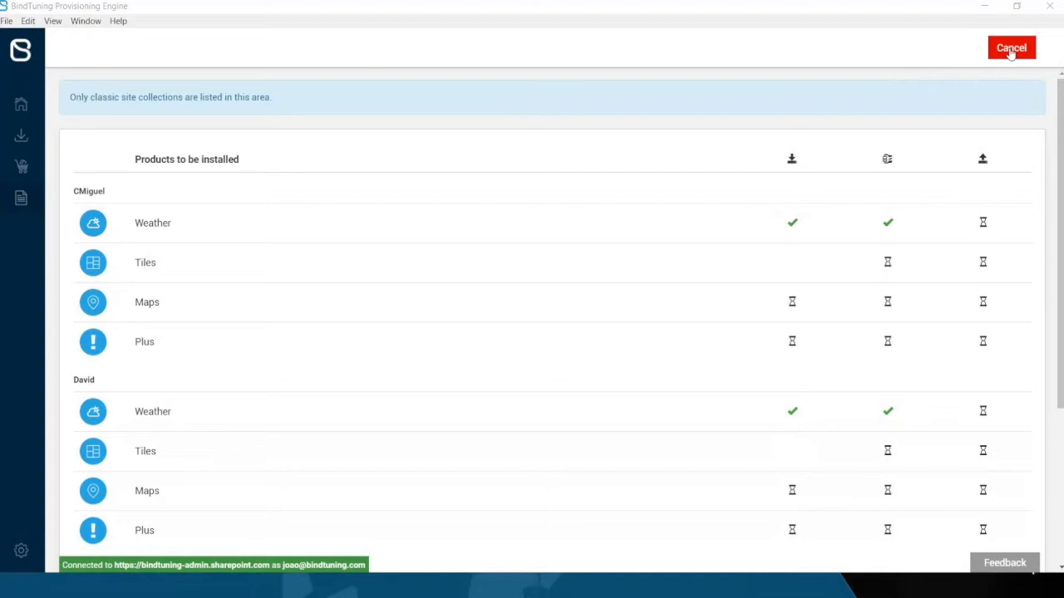
pyautogui.click(1012, 50)
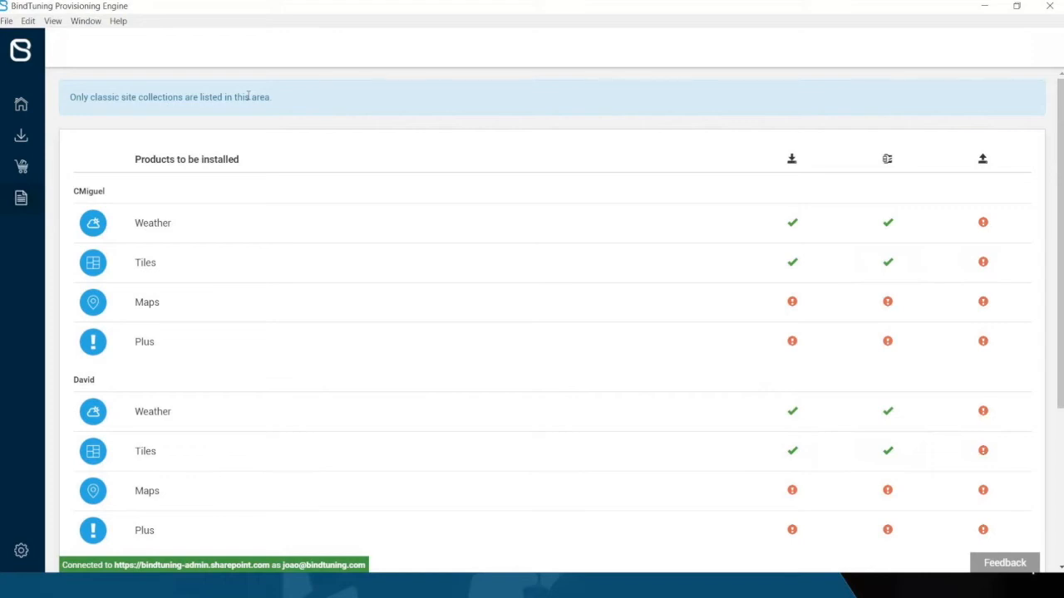
pyautogui.hotkey('alt', 'Tab')
pyautogui.hotkey('alt', 'Tab')
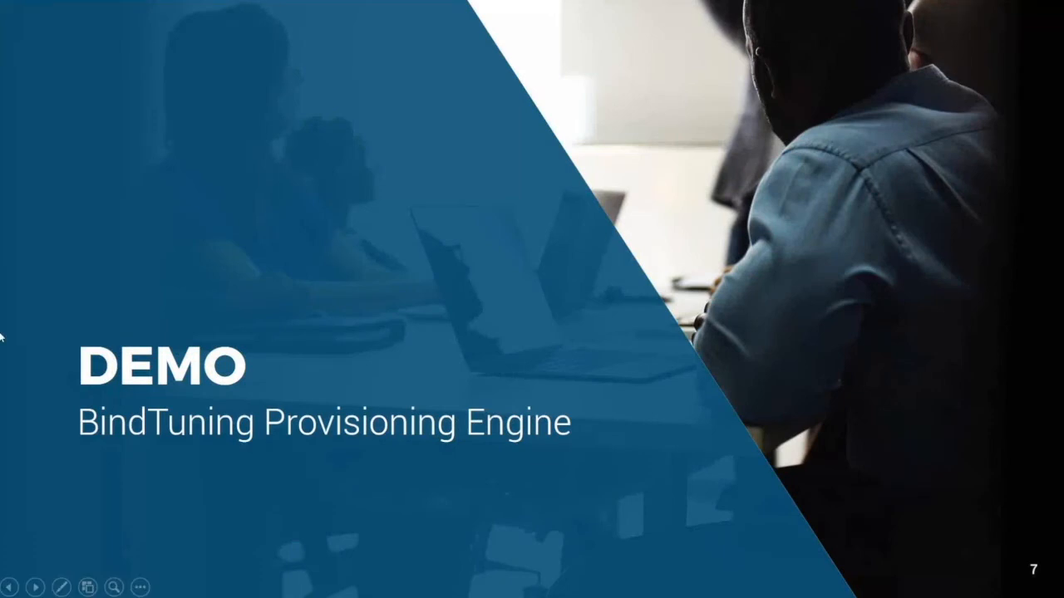
pyautogui.click(570, 167)
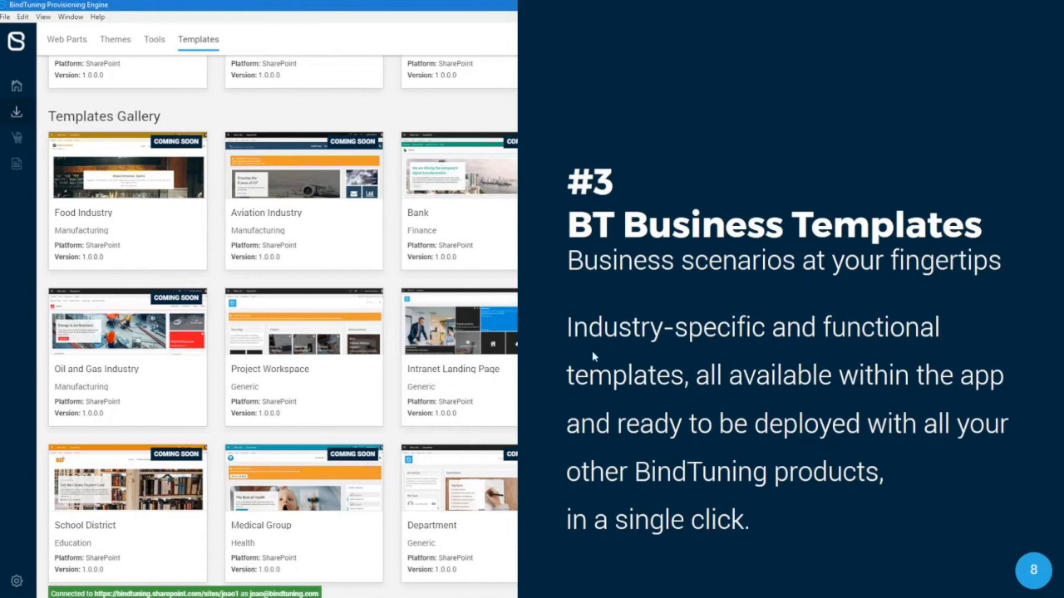
pyautogui.click(665, 294)
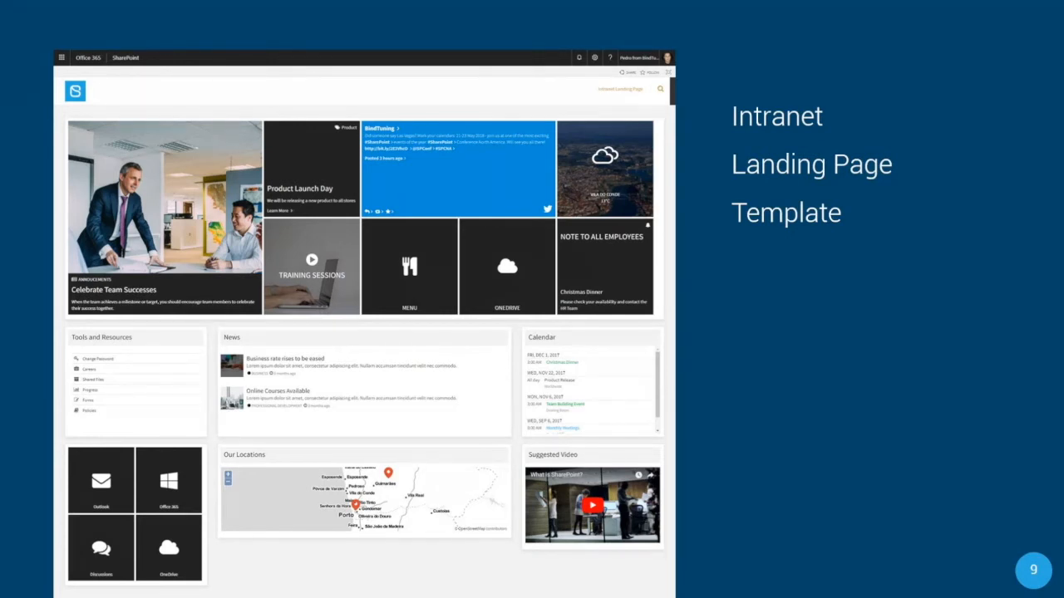
pyautogui.press('Right')
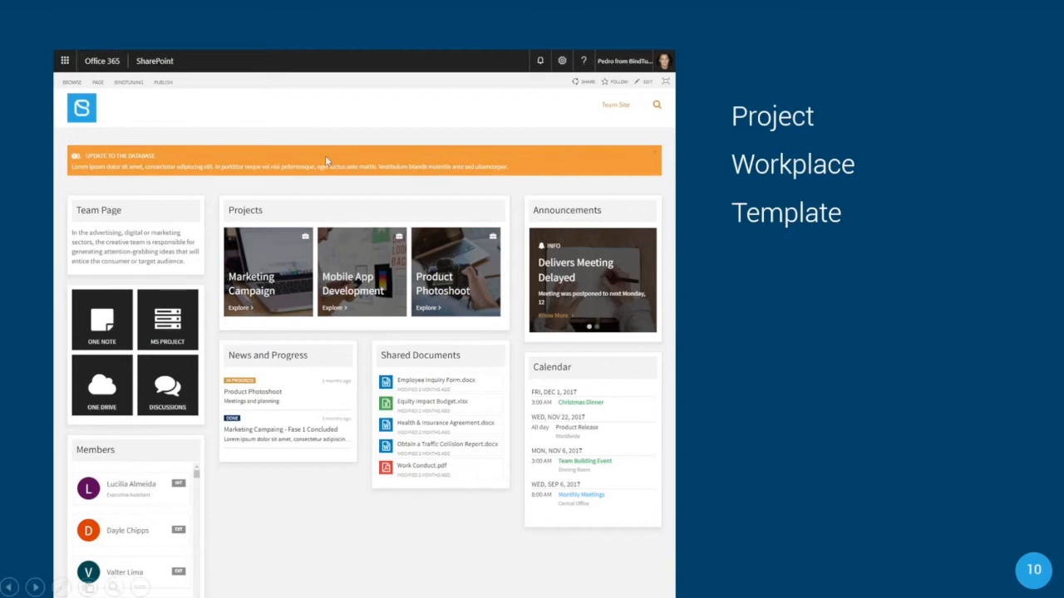
pyautogui.click(474, 85)
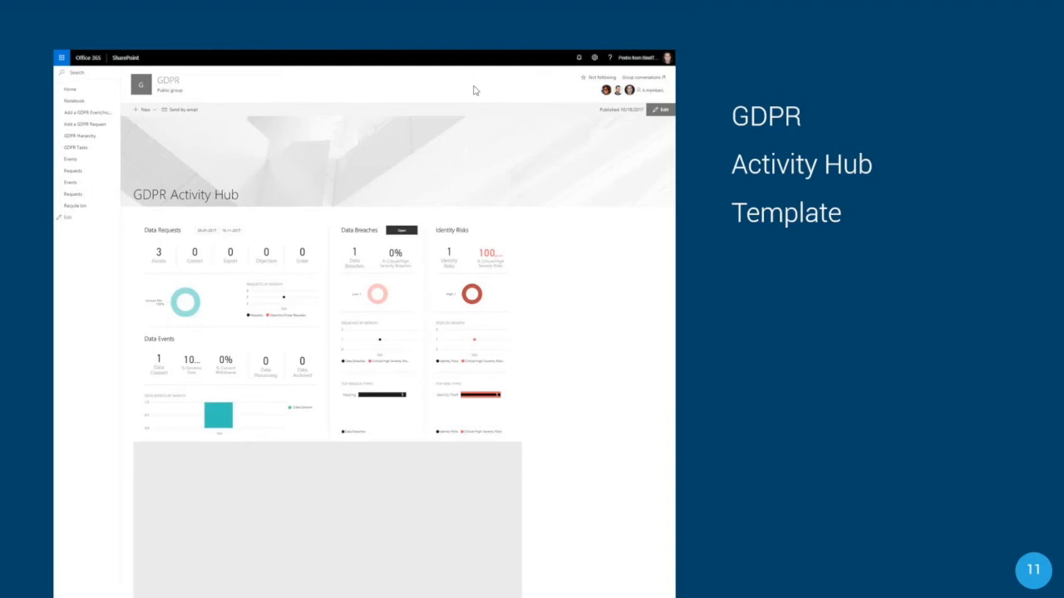
pyautogui.click(474, 90)
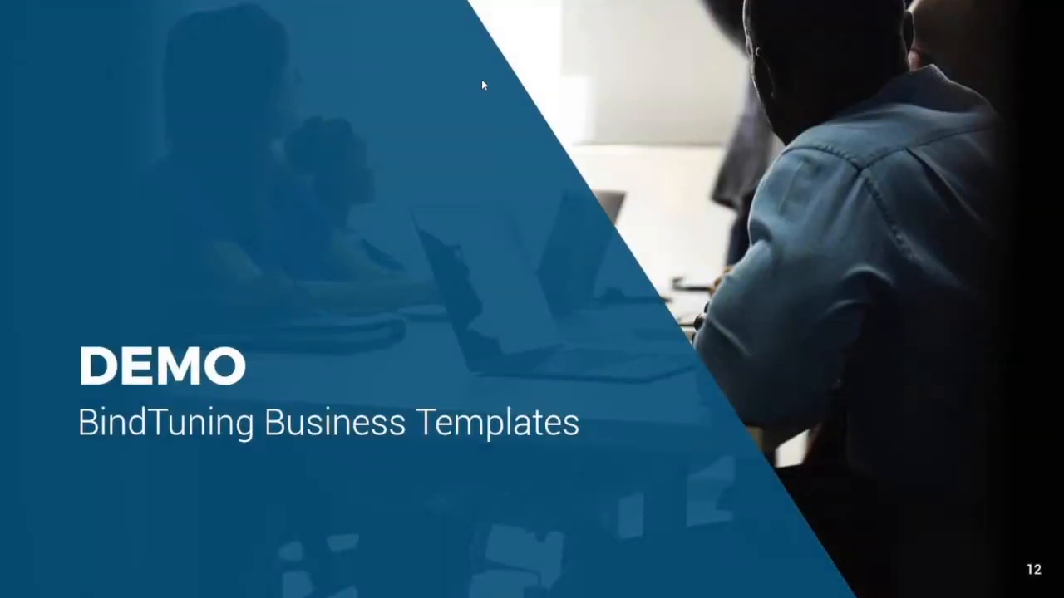
# Switch to Google Chrome, show the intranet landing page demo site and dismiss all reminders
pyautogui.hotkey('alt', 'Tab')
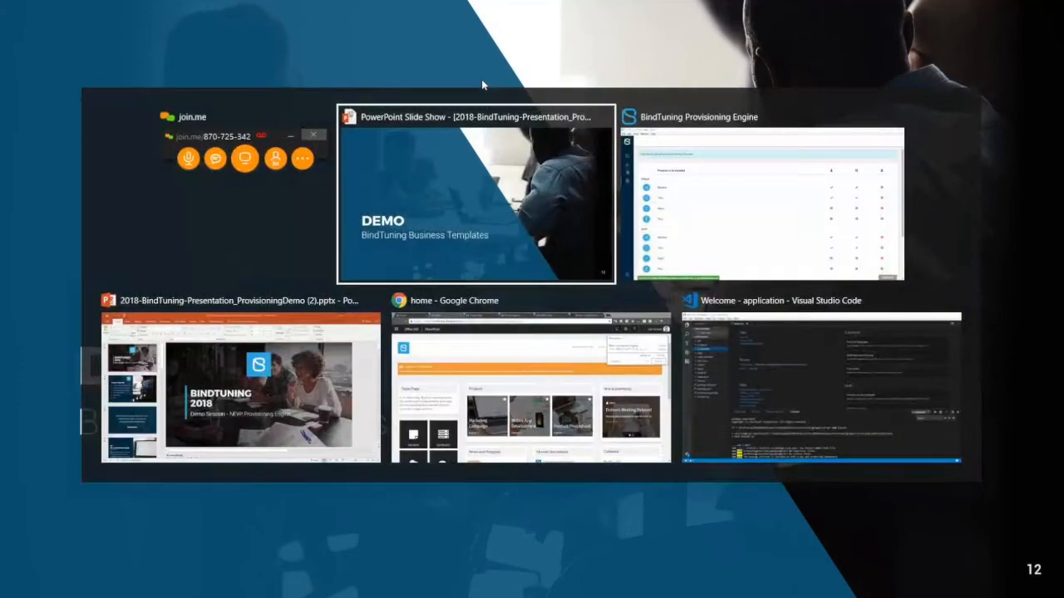
pyautogui.press('Tab')
pyautogui.press('Tab')
pyautogui.press('Tab')
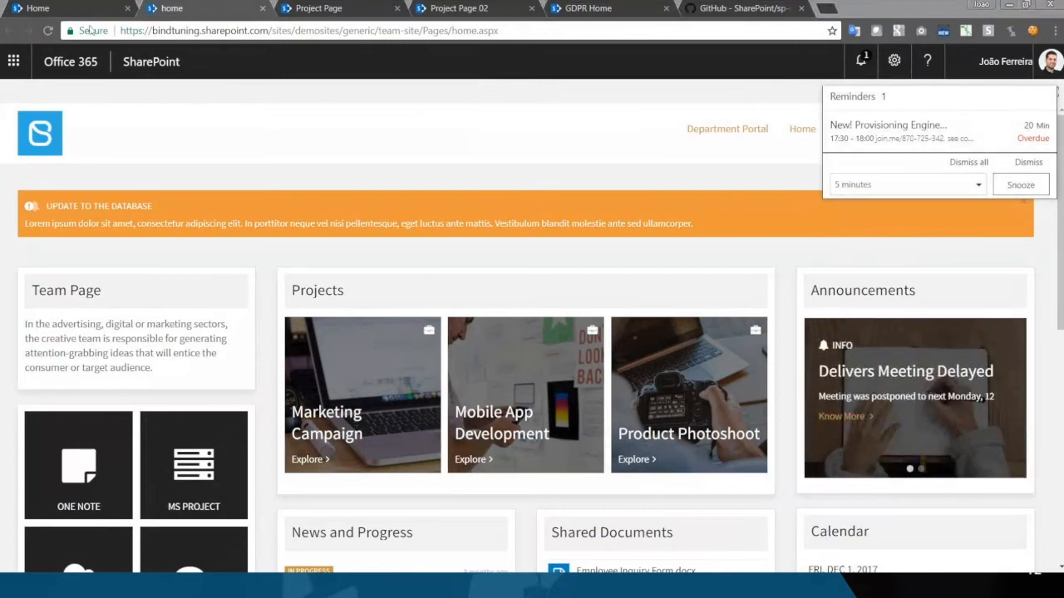
pyautogui.click(47, 12)
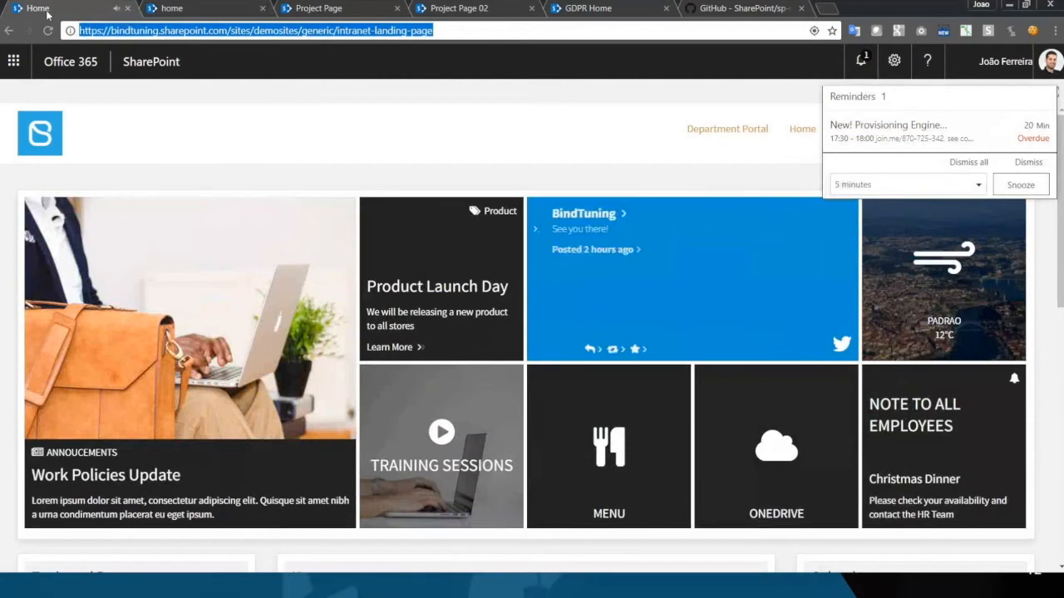
pyautogui.click(967, 162)
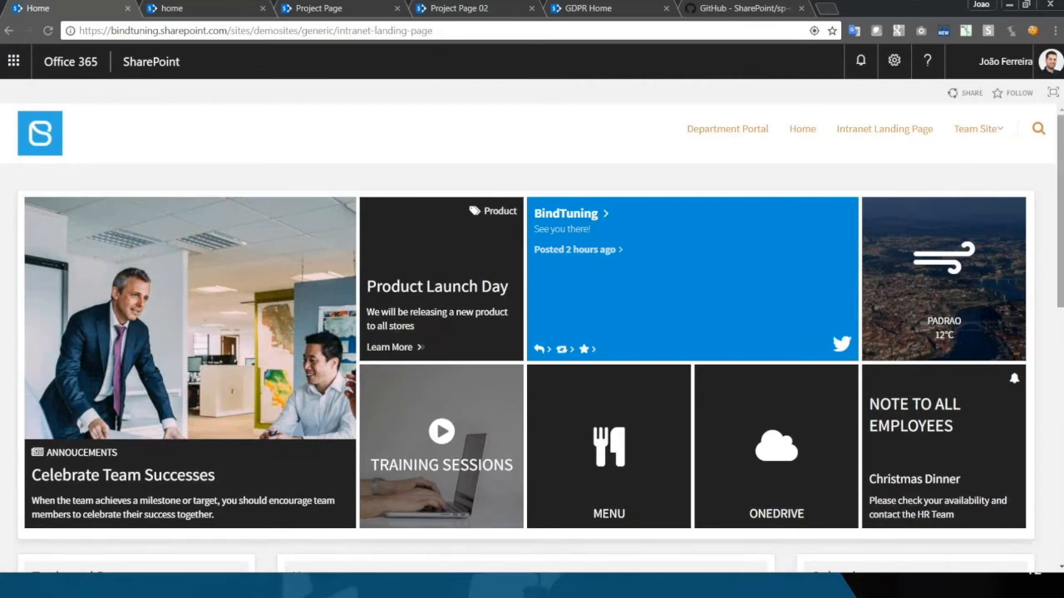
# Examine the intranet landing page template's tools, news, calendar, locations and suggested video sections, returning to its start
pyautogui.scroll(-1, 1051, 305)
pyautogui.scroll(-3, 1050, 305)
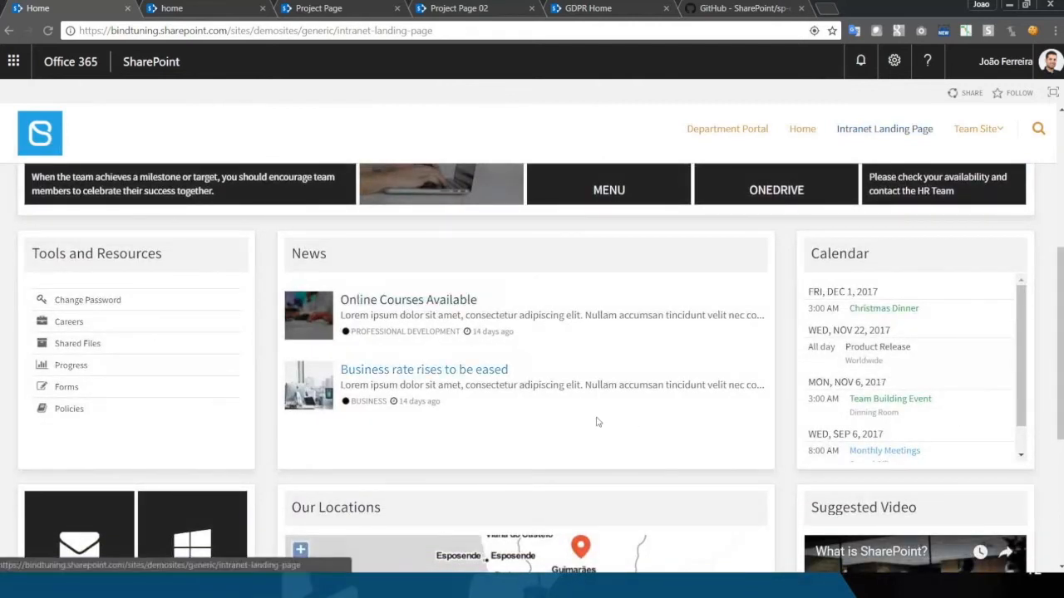
pyautogui.scroll(-2, 596, 423)
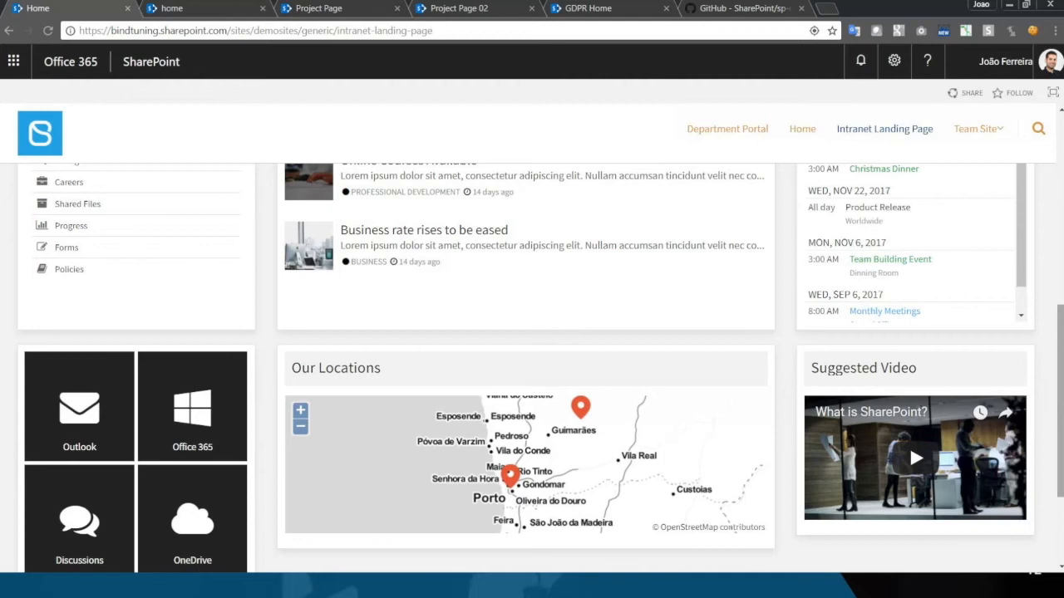
pyautogui.scroll(-2, 532, 366)
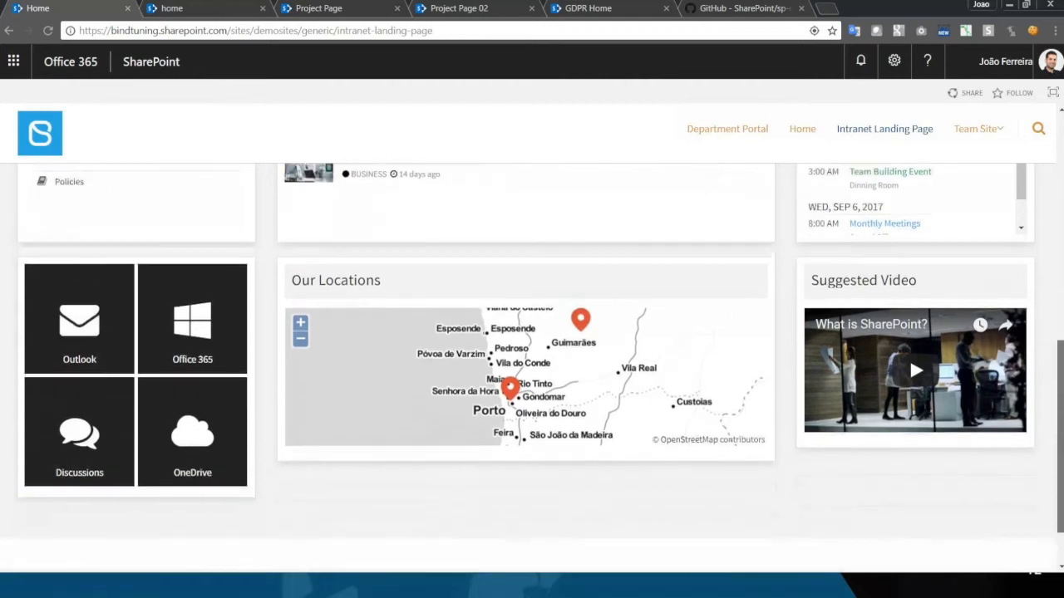
pyautogui.scroll(2, 532, 365)
pyautogui.scroll(5, 532, 366)
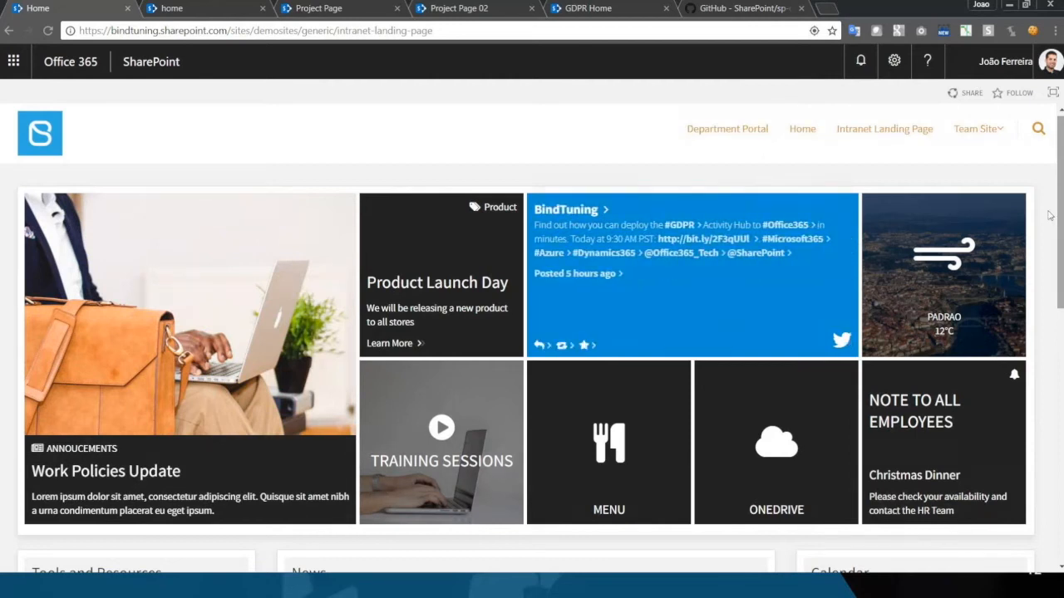
# Show the team site home page, dismiss all reminders and examine its projects, app links, news and shared documents
pyautogui.click(172, 8)
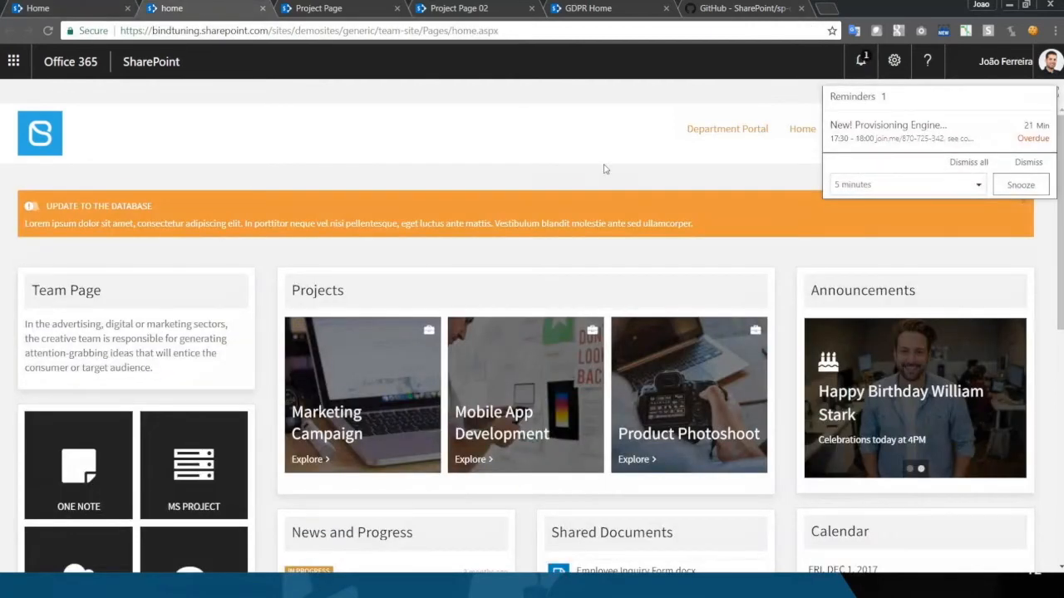
pyautogui.click(968, 163)
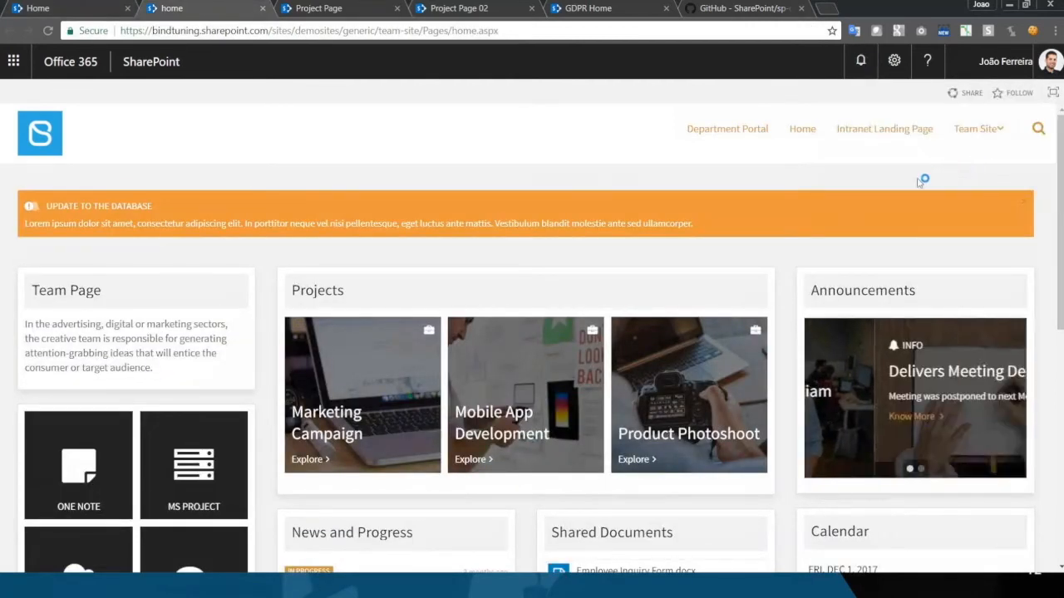
pyautogui.scroll(-1, 182, 279)
pyautogui.scroll(-2, 178, 275)
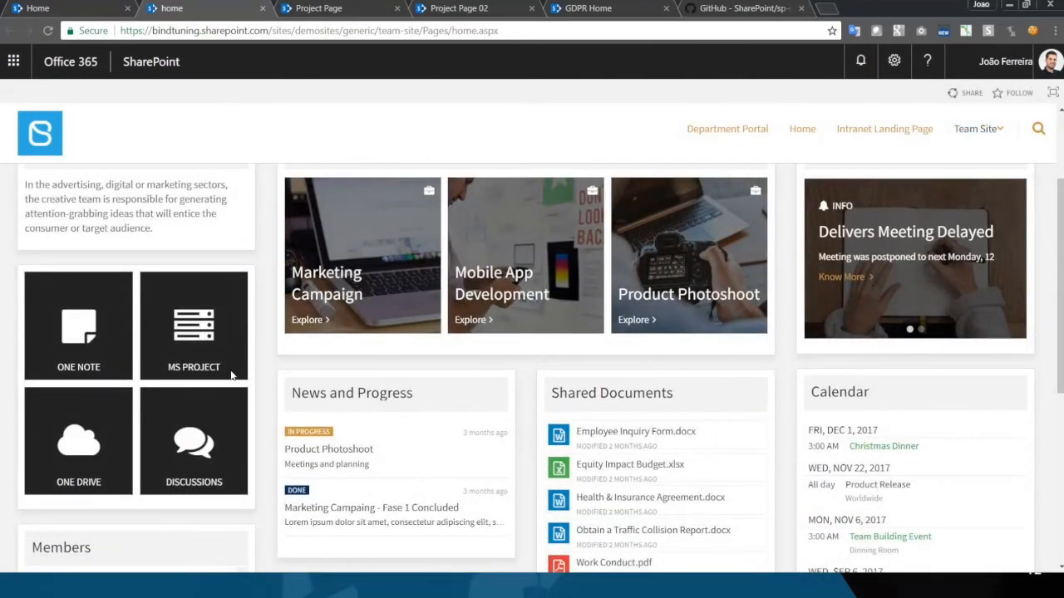
pyautogui.scroll(3, 231, 376)
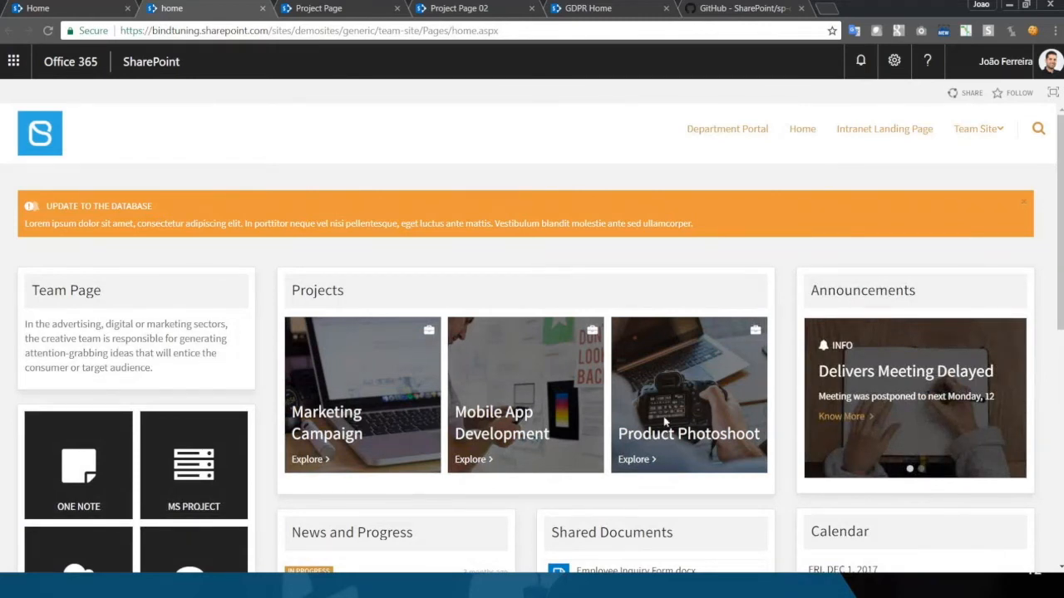
pyautogui.scroll(-2, 665, 424)
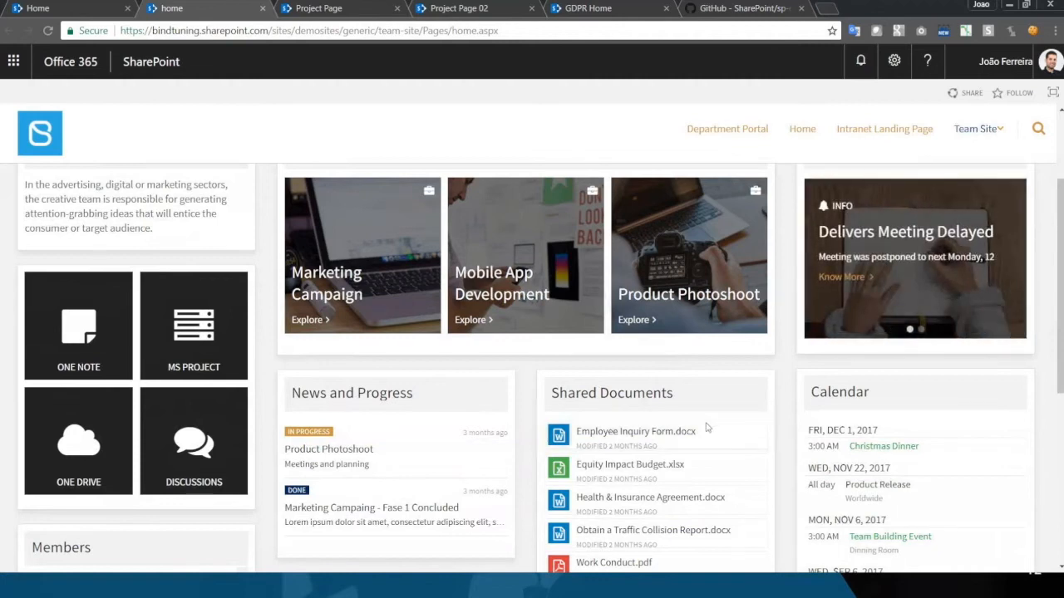
# Finish viewing the team site and close it, then dismiss all reminders on Project Page and examine its timeline, news, documents and calendar
pyautogui.scroll(-2, 706, 428)
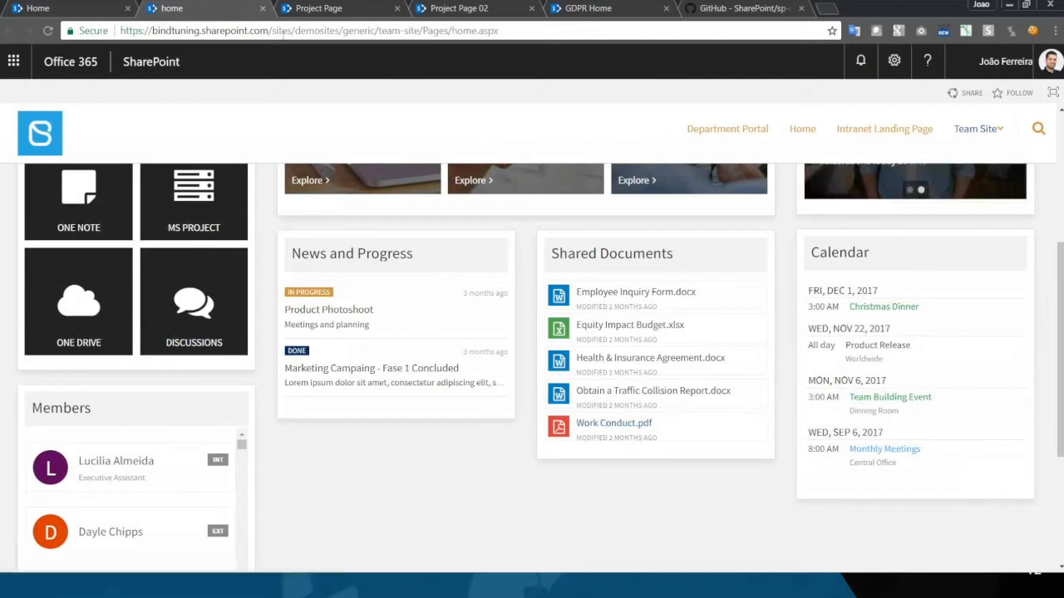
pyautogui.click(262, 9)
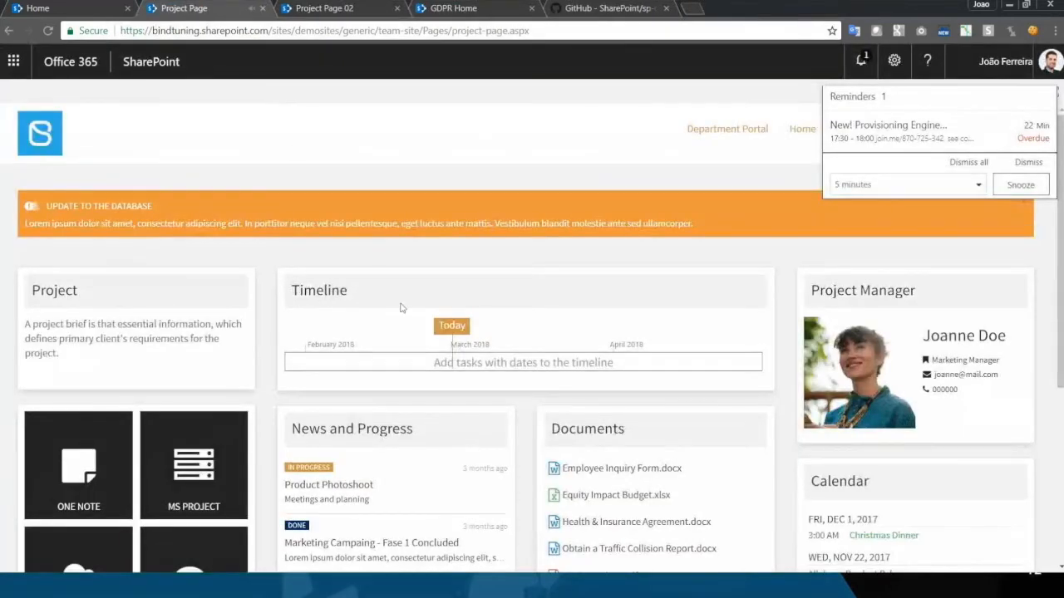
pyautogui.click(967, 163)
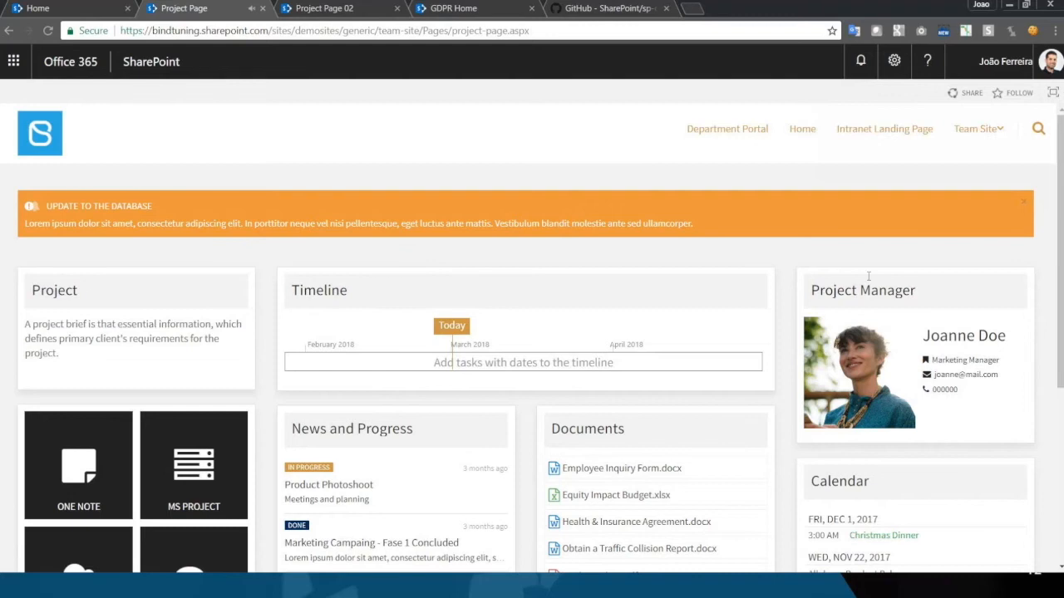
pyautogui.scroll(-2, 361, 401)
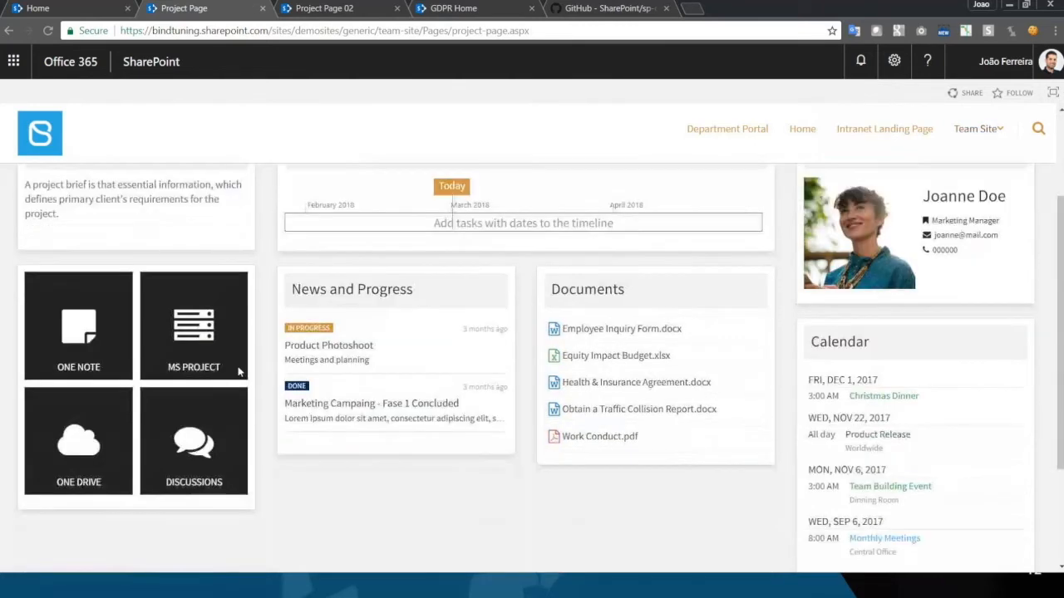
pyautogui.scroll(1, 341, 326)
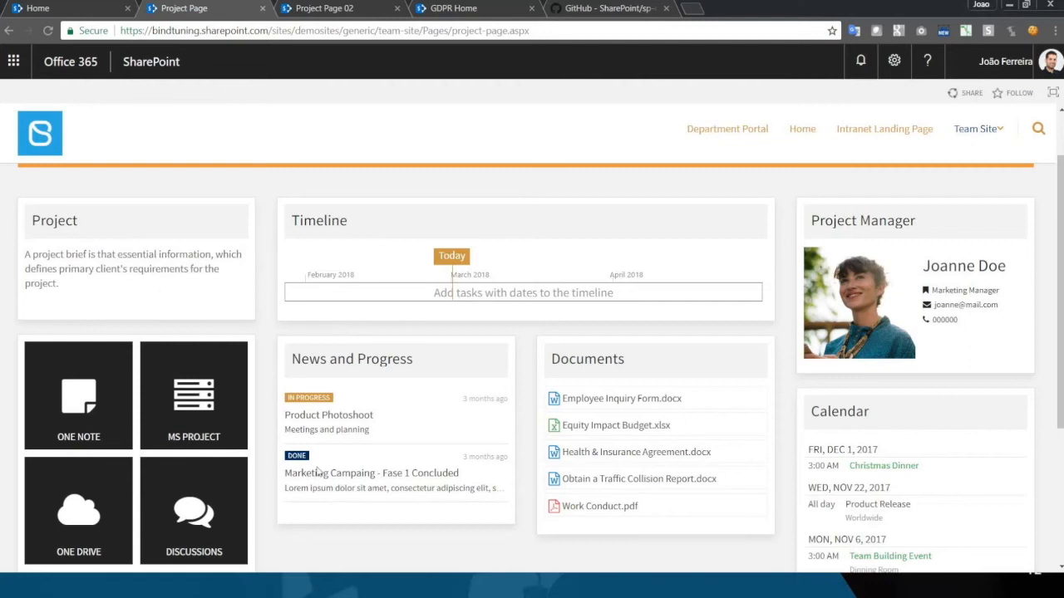
pyautogui.scroll(-2, 317, 471)
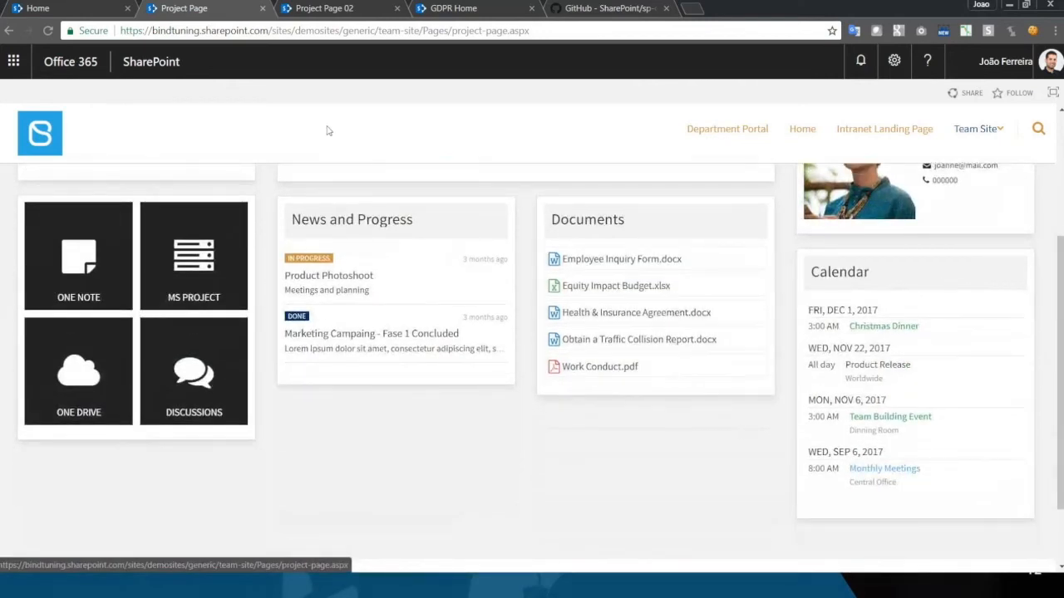
# Close the first project page, dismiss all reminders on Project Page 02 and examine its project state, timeline, news, members and calendar
pyautogui.click(263, 8)
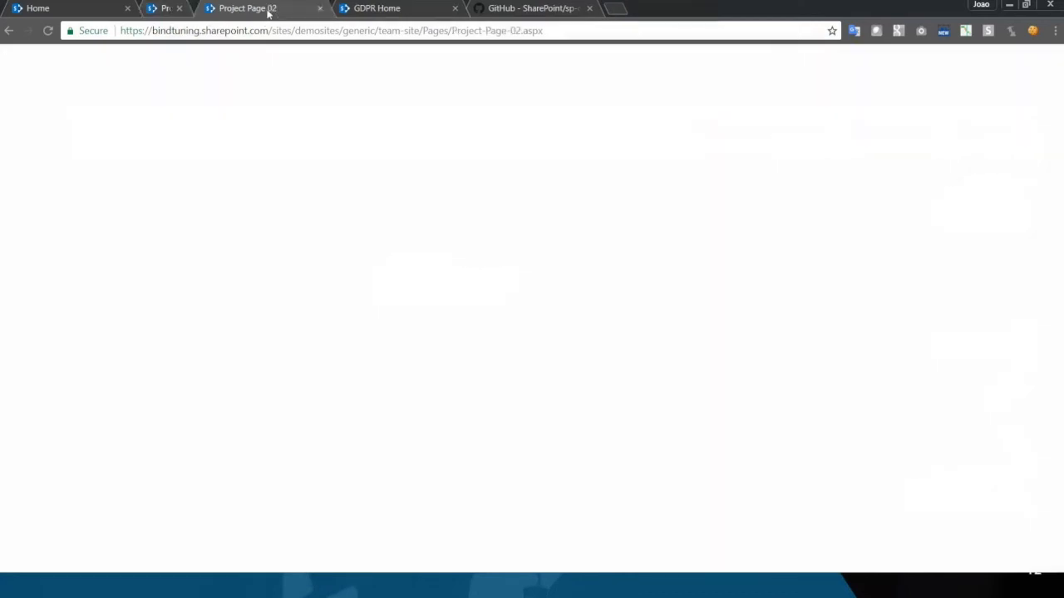
pyautogui.click(966, 161)
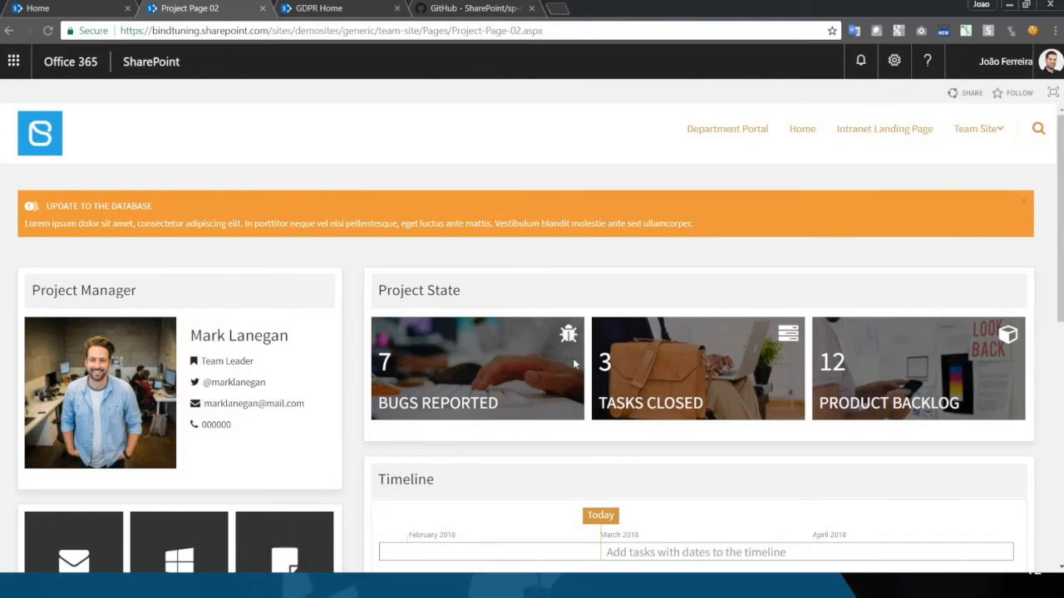
pyautogui.scroll(-2, 573, 363)
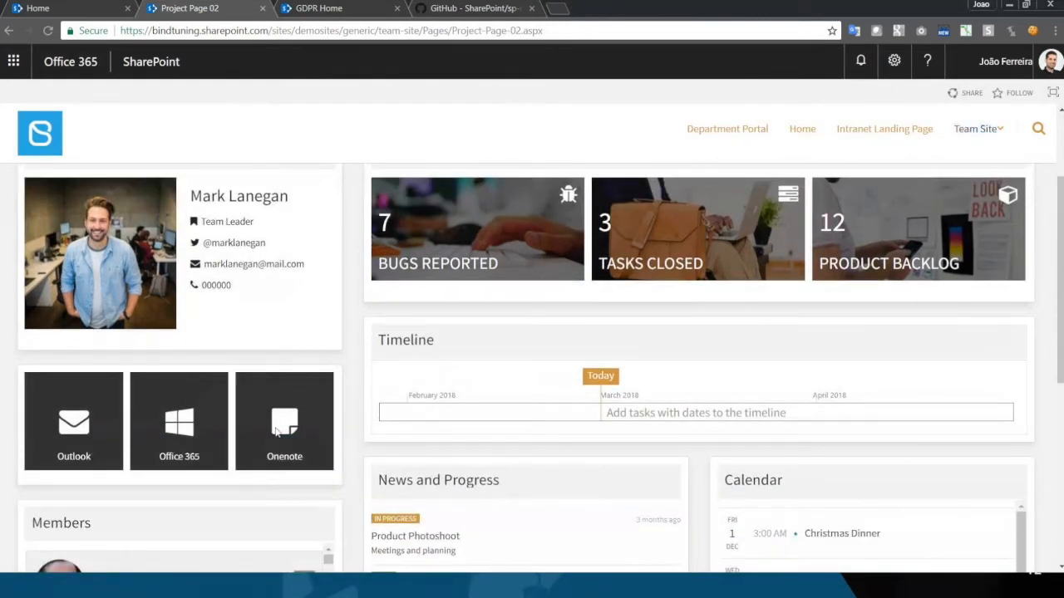
pyautogui.scroll(-1, 580, 371)
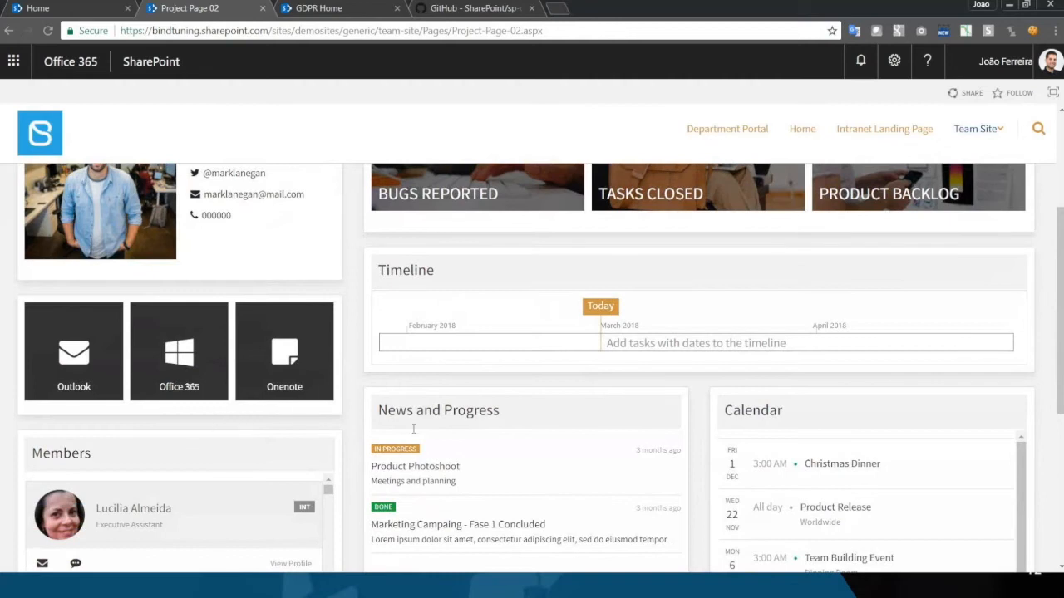
pyautogui.scroll(-2, 843, 438)
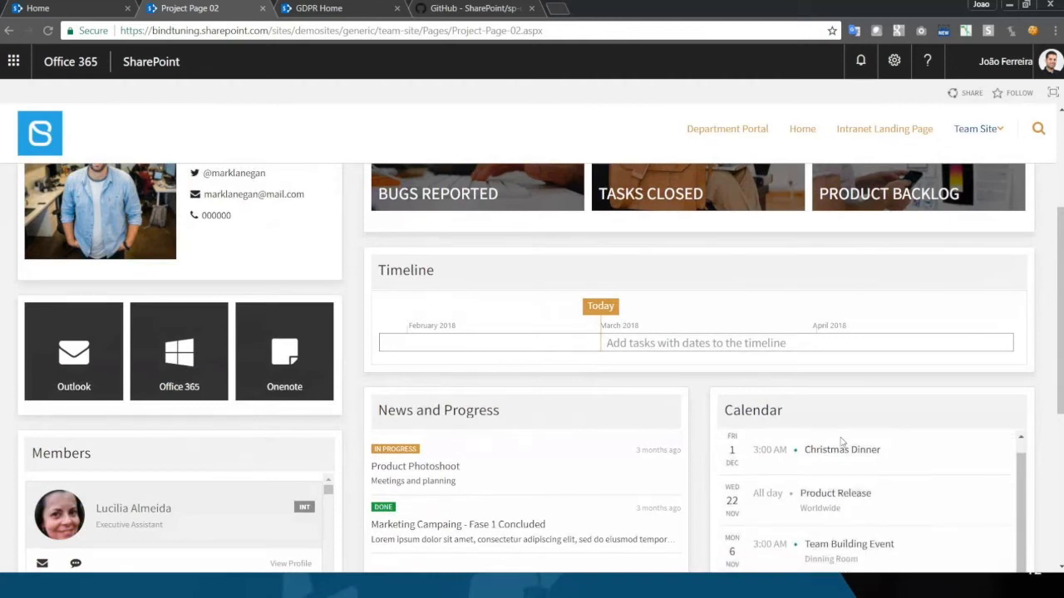
pyautogui.scroll(1, 841, 437)
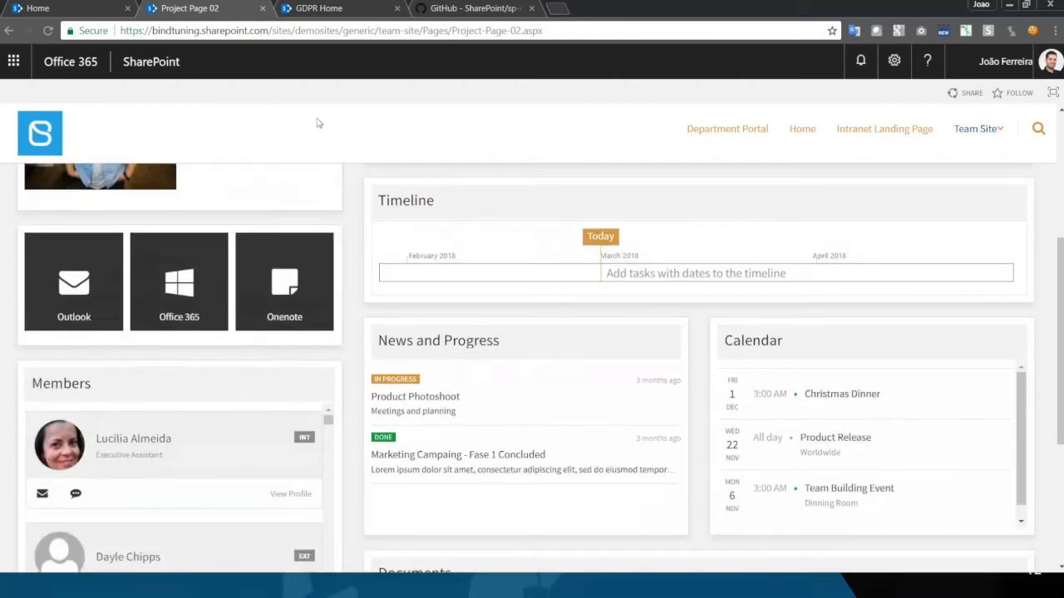
# Close Project Page 02, dismiss all reminders on the GDPR Home page and examine its data requests and data breaches dashboard
pyautogui.click(263, 8)
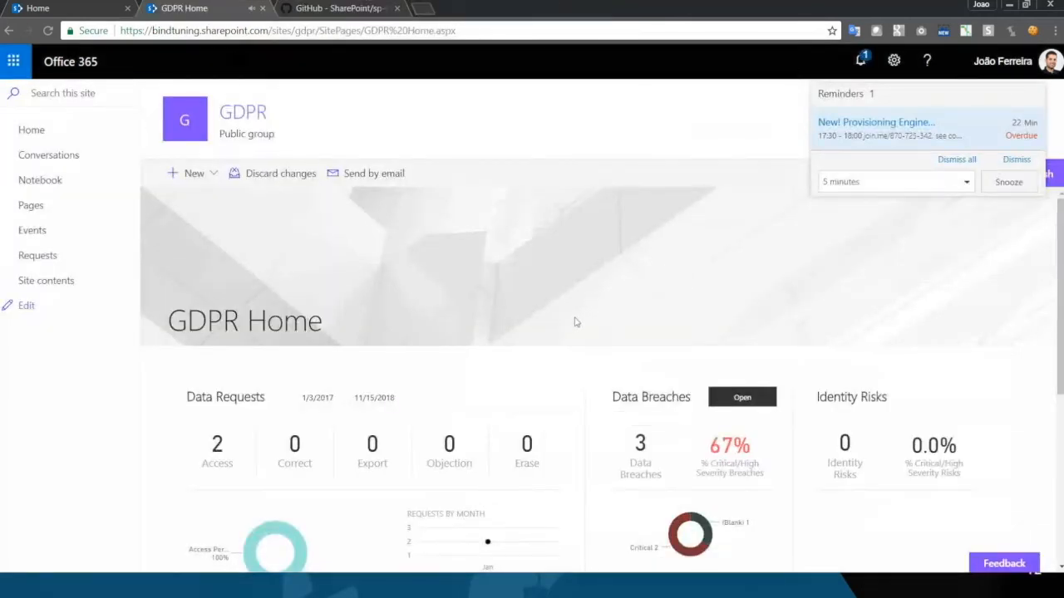
pyautogui.click(944, 161)
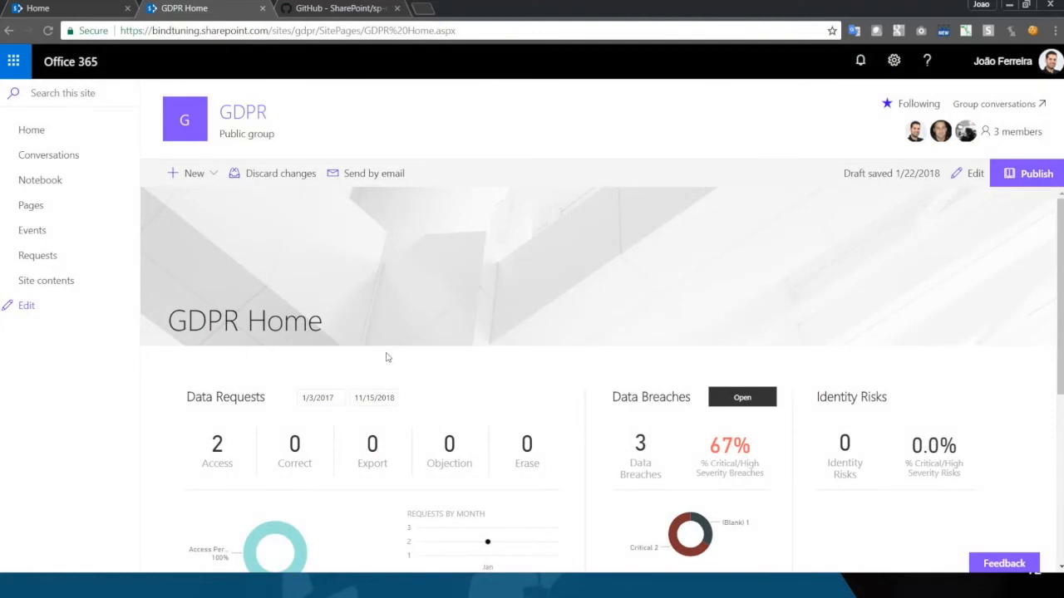
pyautogui.scroll(-1, 386, 359)
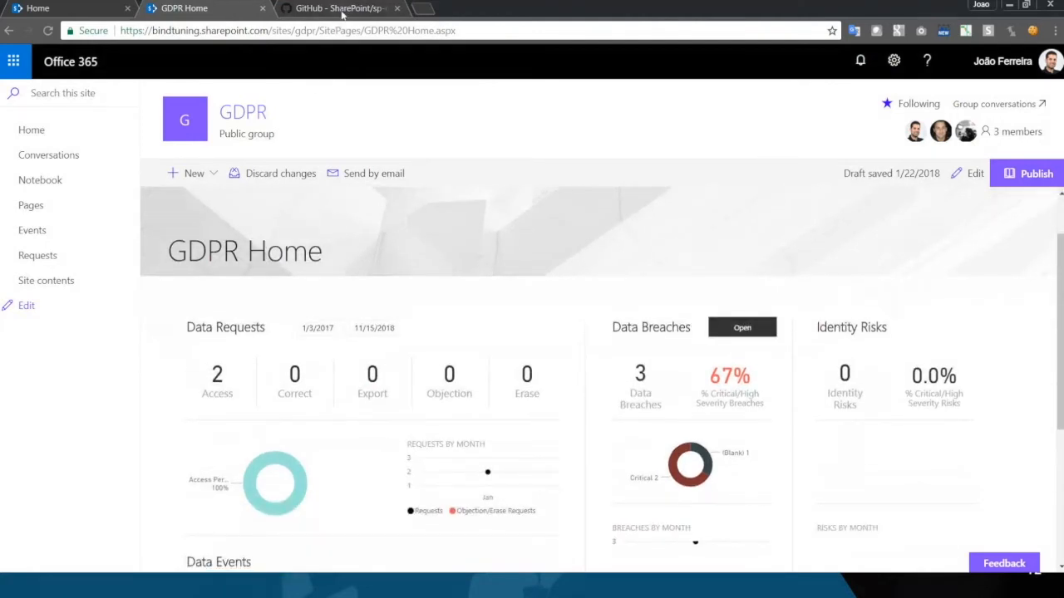
# Show the sp-dev-gdpr-activity-hub GitHub repository and examine its file list, README screenshot, project description and main components
pyautogui.click(341, 10)
pyautogui.scroll(-1, 338, 425)
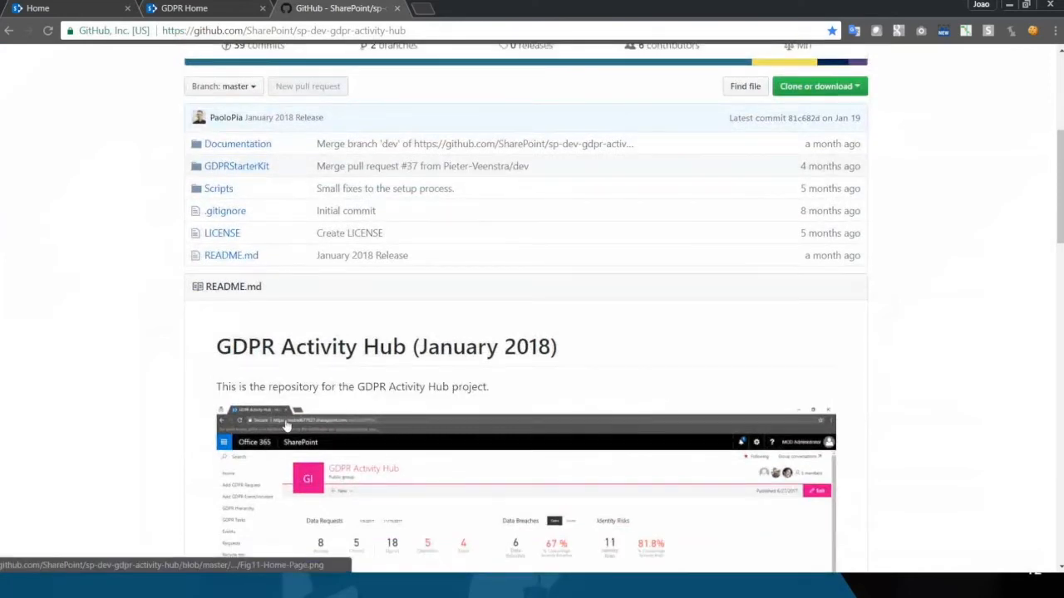
pyautogui.scroll(3, 383, 388)
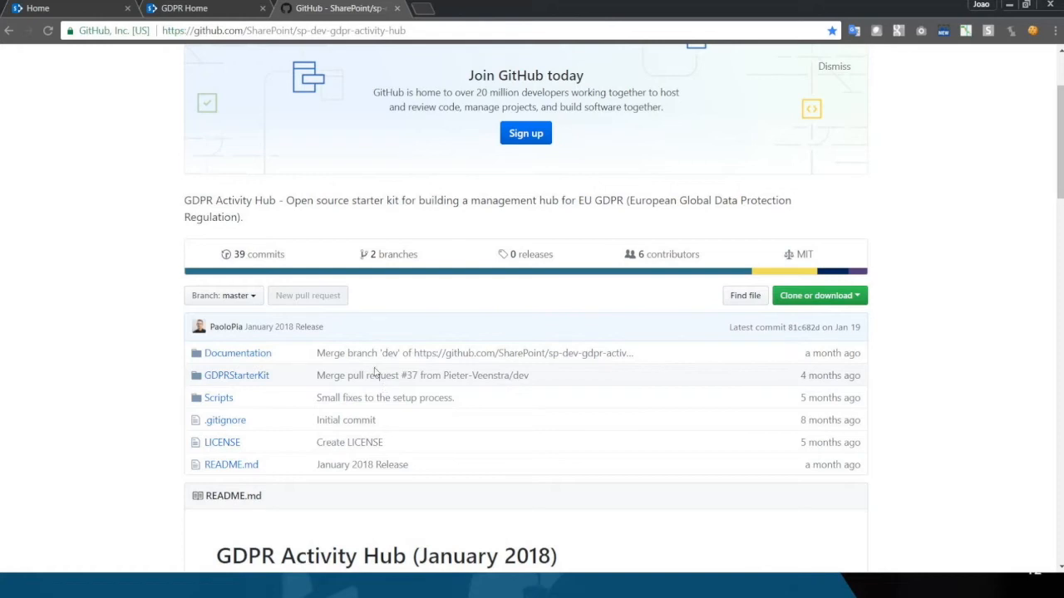
pyautogui.scroll(-3, 366, 374)
pyautogui.scroll(-2, 368, 371)
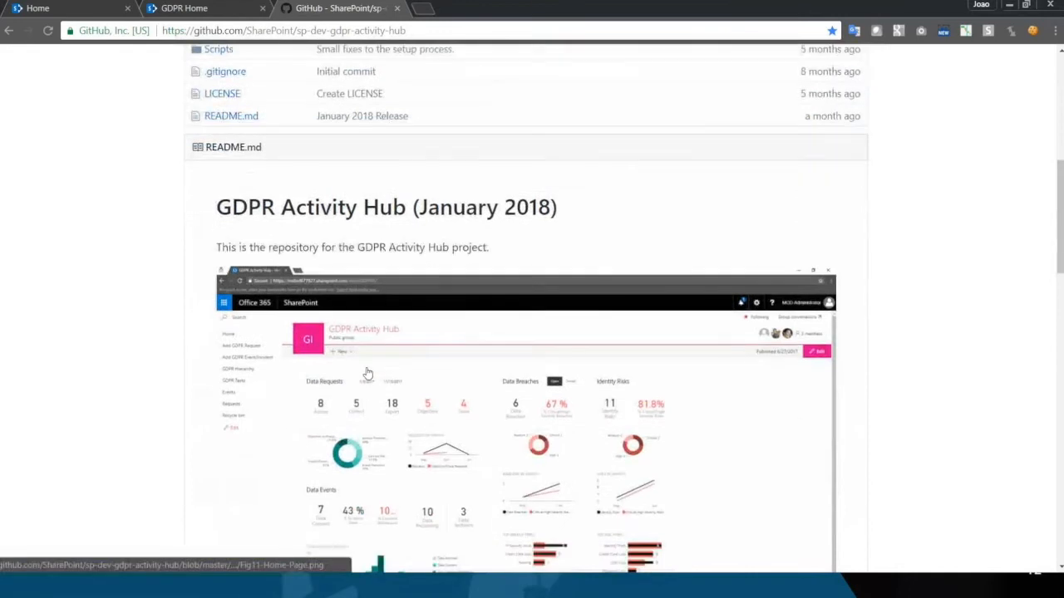
pyautogui.scroll(-1, 368, 373)
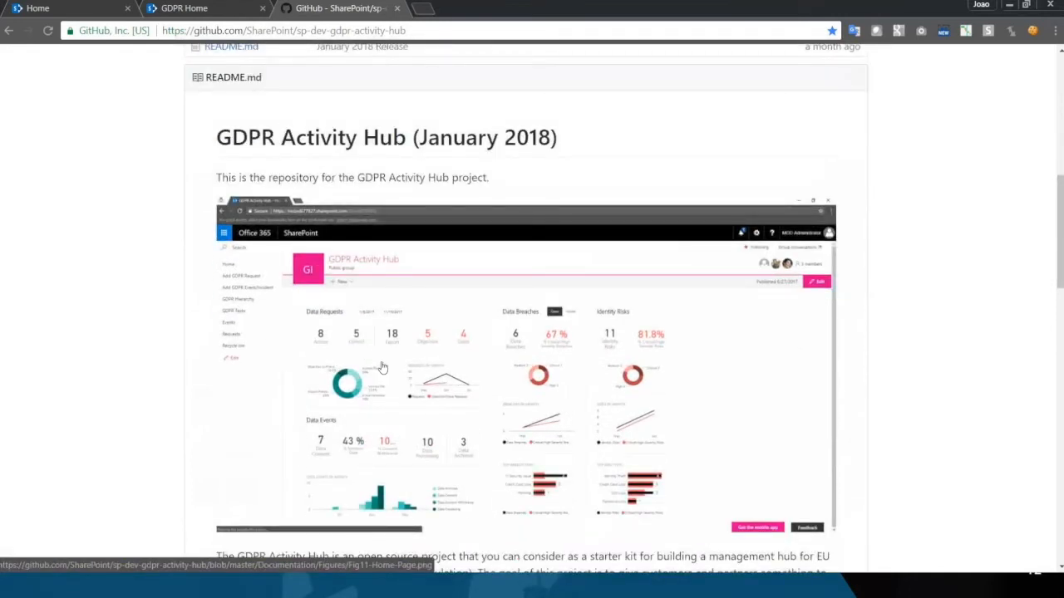
pyautogui.scroll(-4, 367, 373)
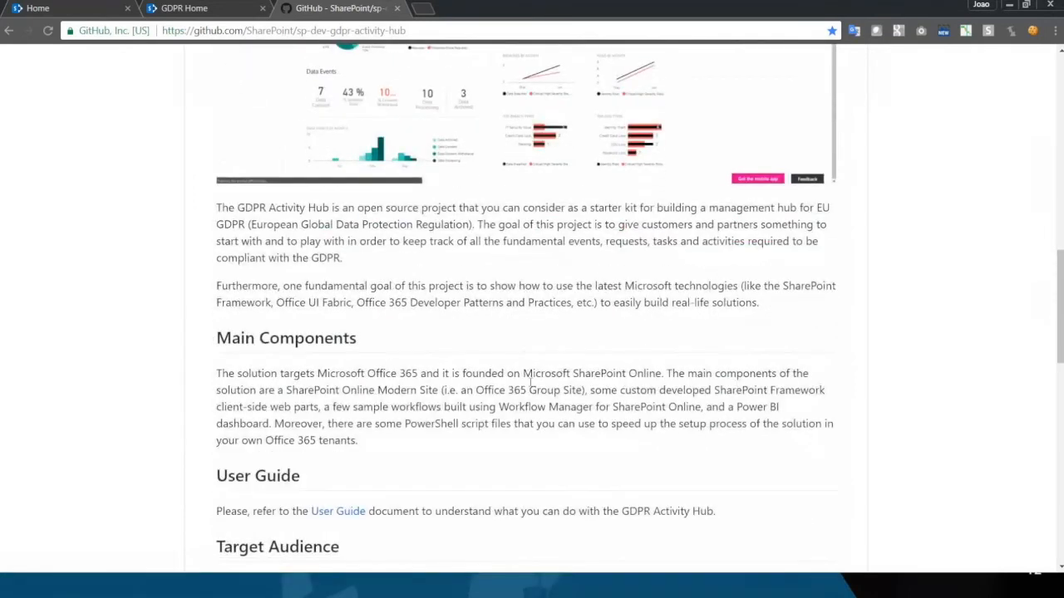
pyautogui.scroll(3, 531, 383)
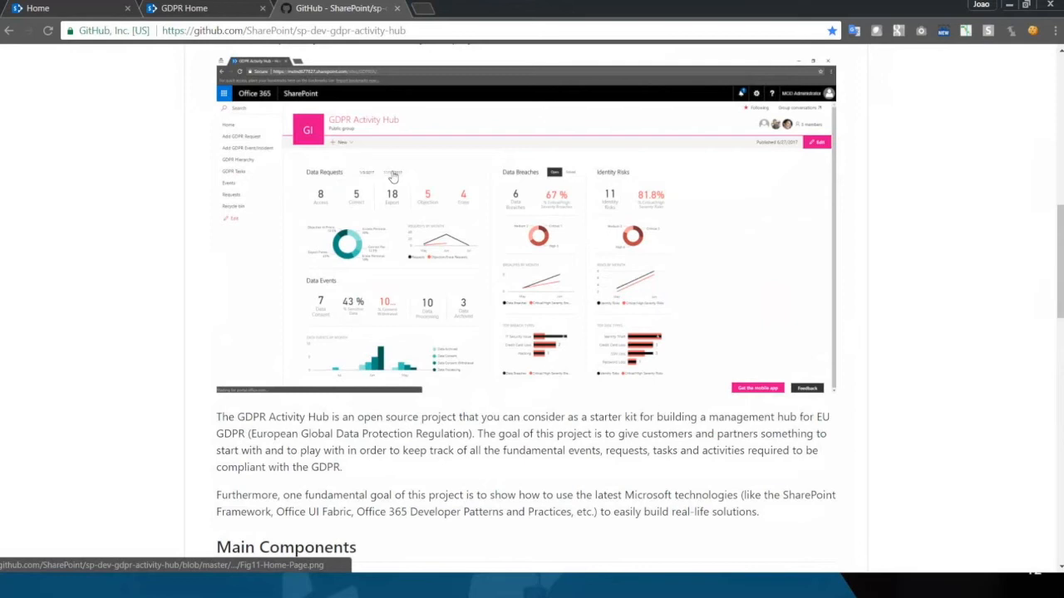
# Close the GitHub repository and GDPR Home pages and switch to the BindTuning Provisioning Engine
pyautogui.hotkey('alt', 'Tab')
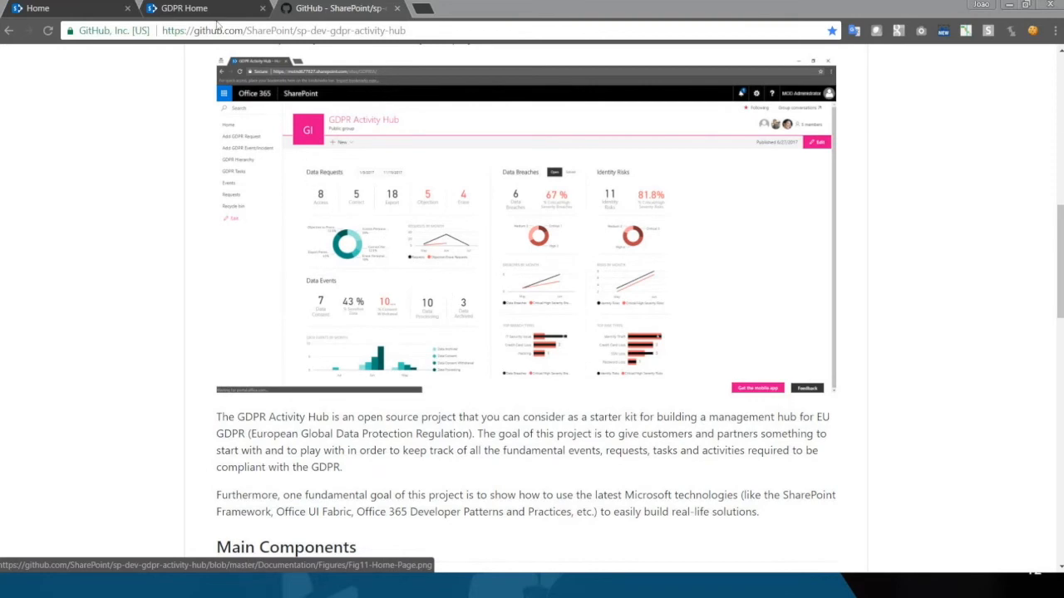
pyautogui.click(396, 8)
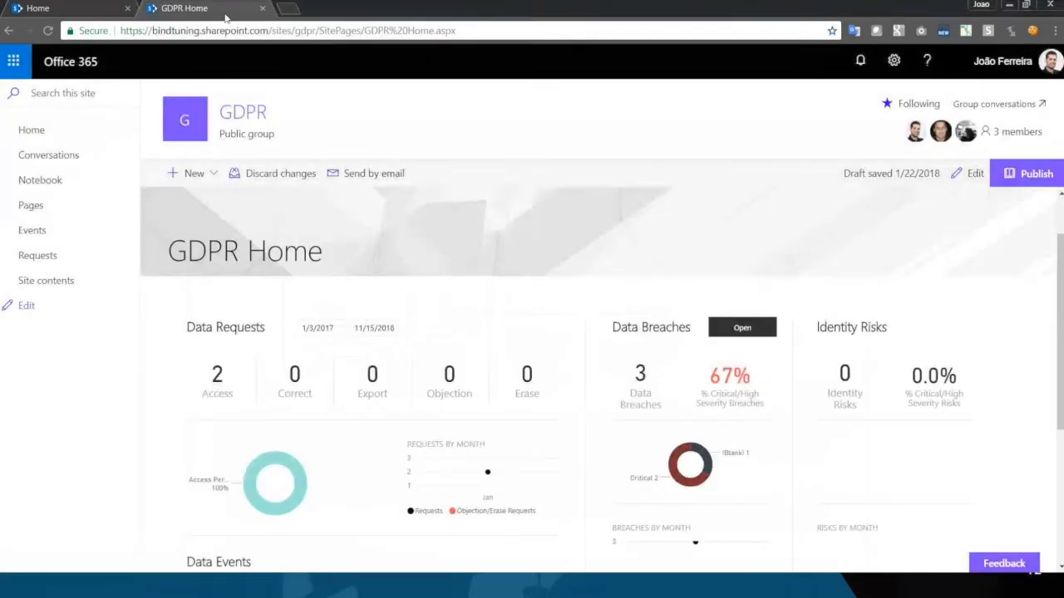
pyautogui.click(263, 8)
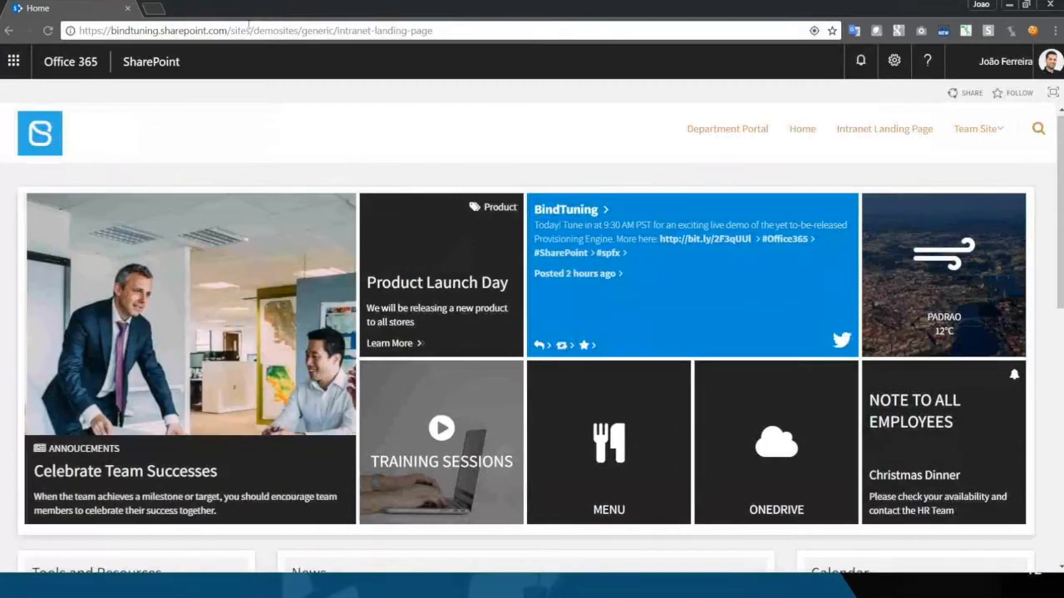
pyautogui.hotkey('alt', 'Tab')
pyautogui.hotkey('alt', 'Tab')
pyautogui.hotkey('alt', 'Tab')
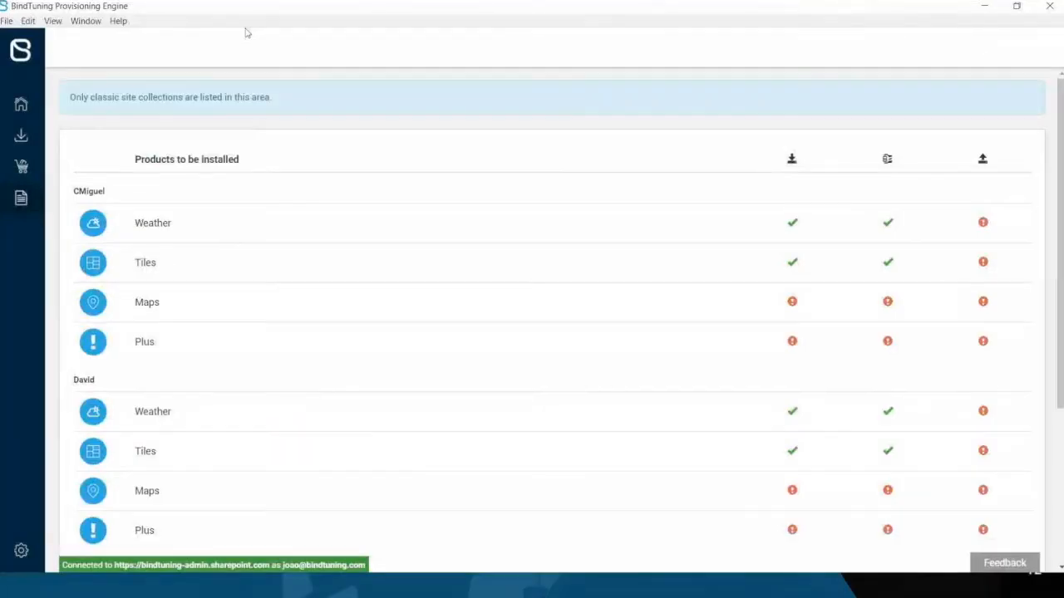
# Restart the Provisioning Engine, maximize its window and sign in to Office 365 with the first suggested site collection URL
pyautogui.click(33, 52)
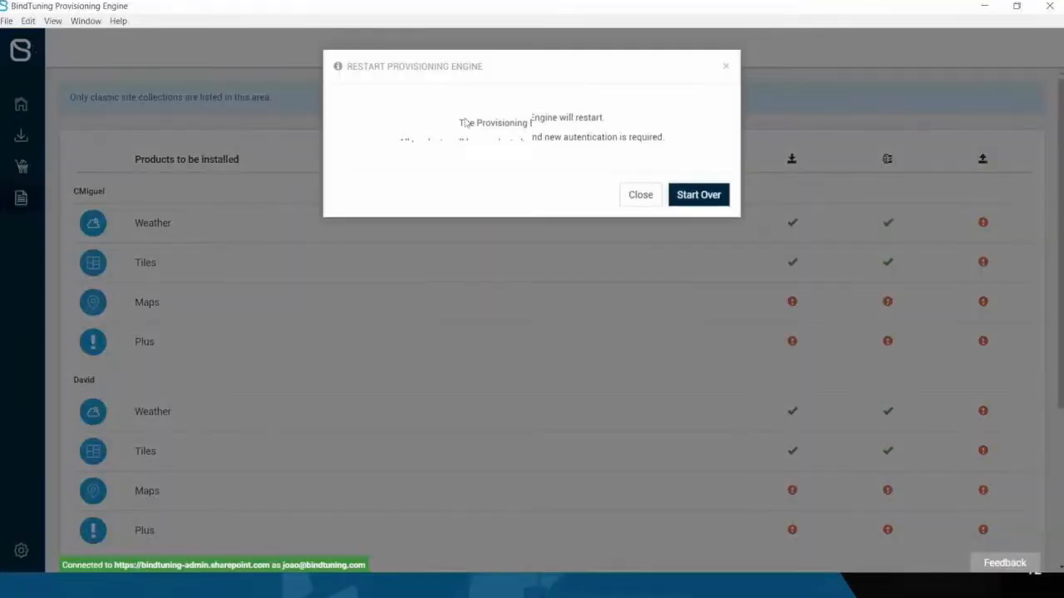
pyautogui.click(696, 200)
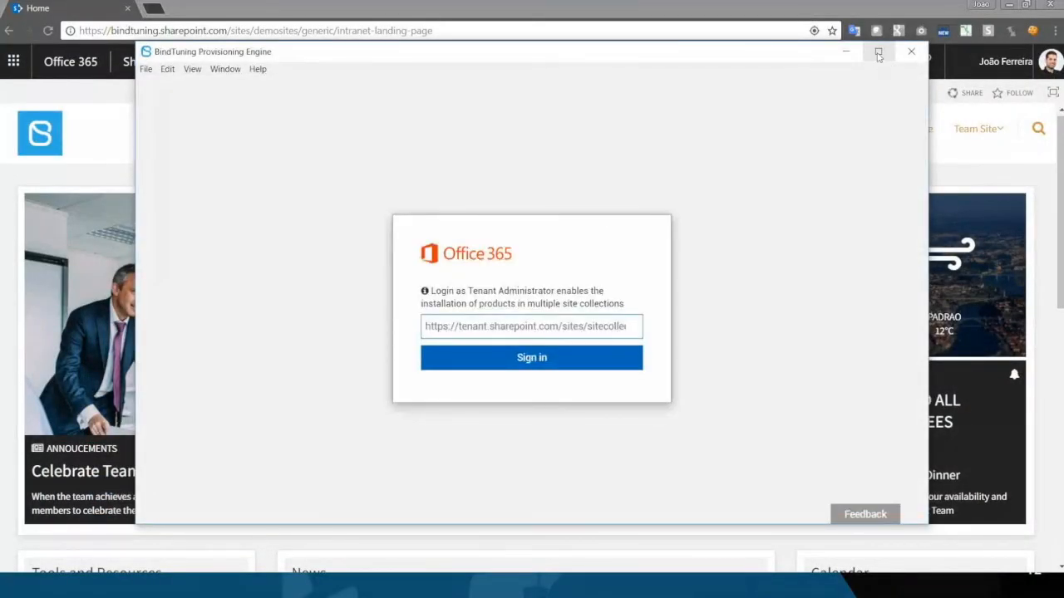
pyautogui.click(877, 51)
pyautogui.click(557, 328)
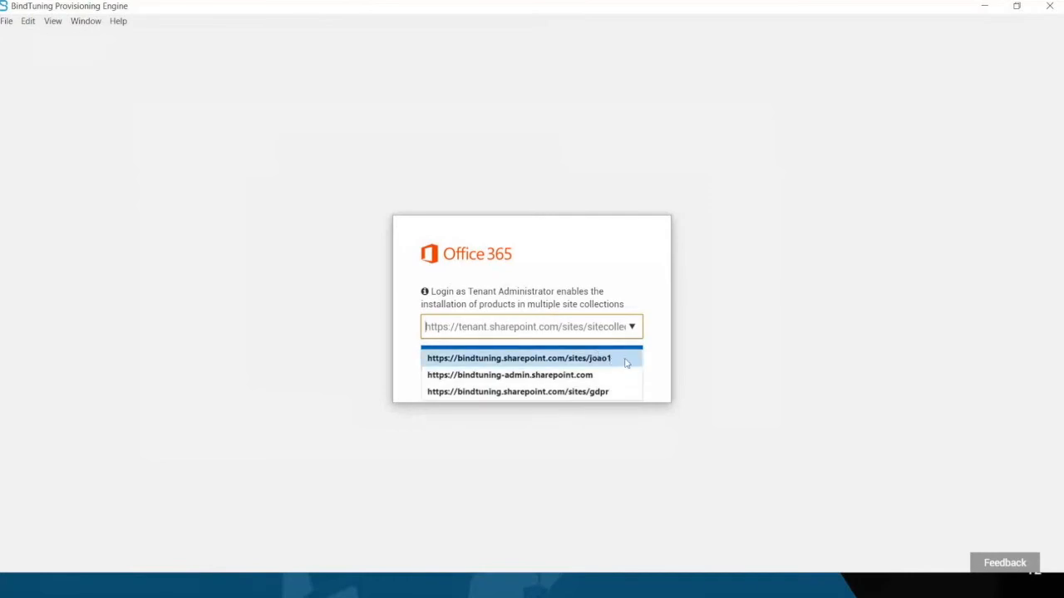
pyautogui.click(623, 359)
pyautogui.click(609, 367)
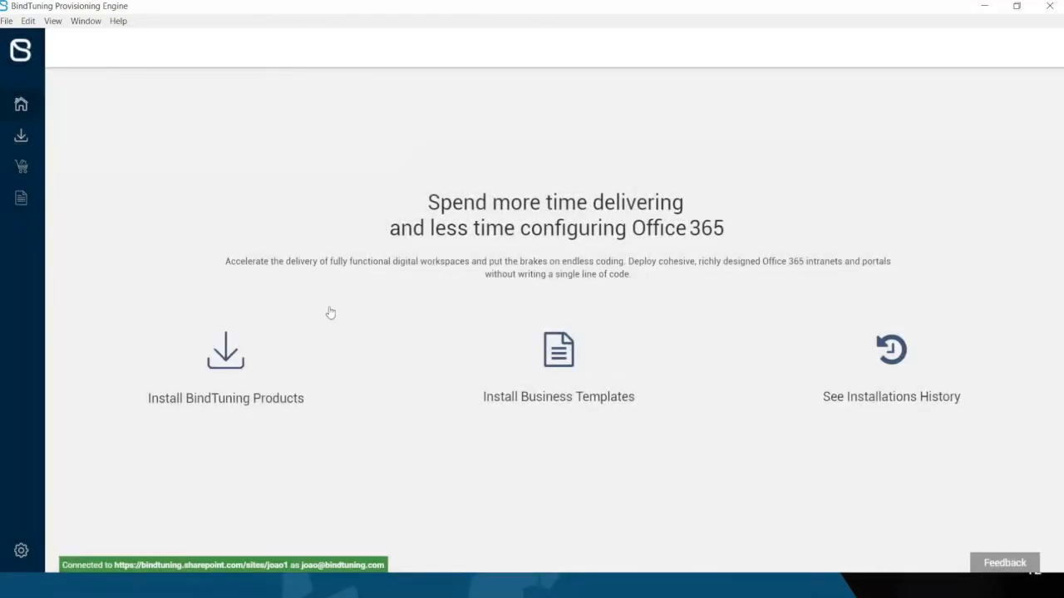
# Show the downloadable templates and open the details of the Intranet Landing Page template under My Templates
pyautogui.click(22, 141)
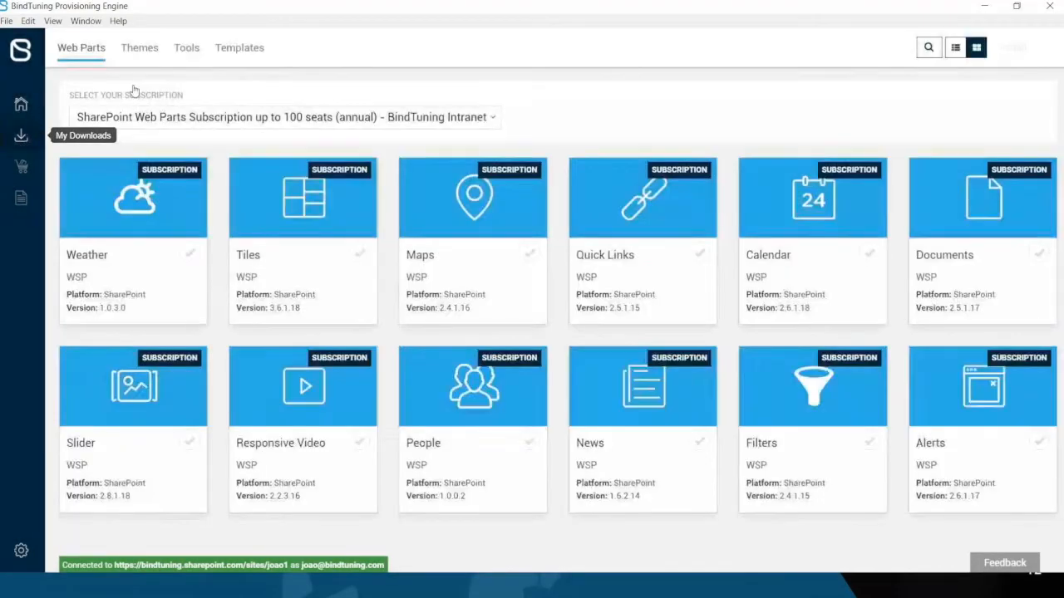
pyautogui.click(237, 52)
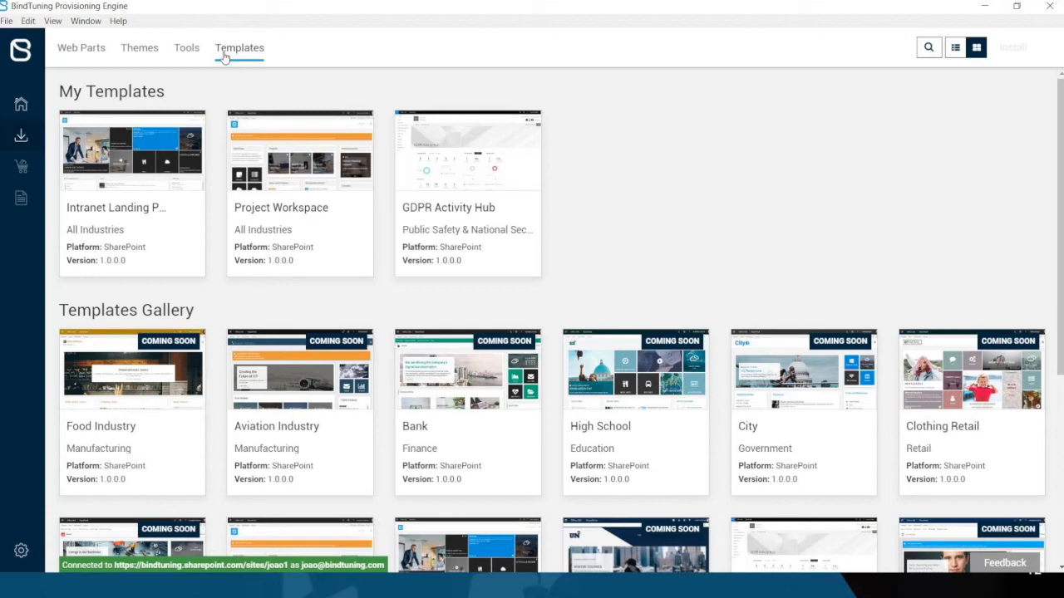
pyautogui.click(167, 167)
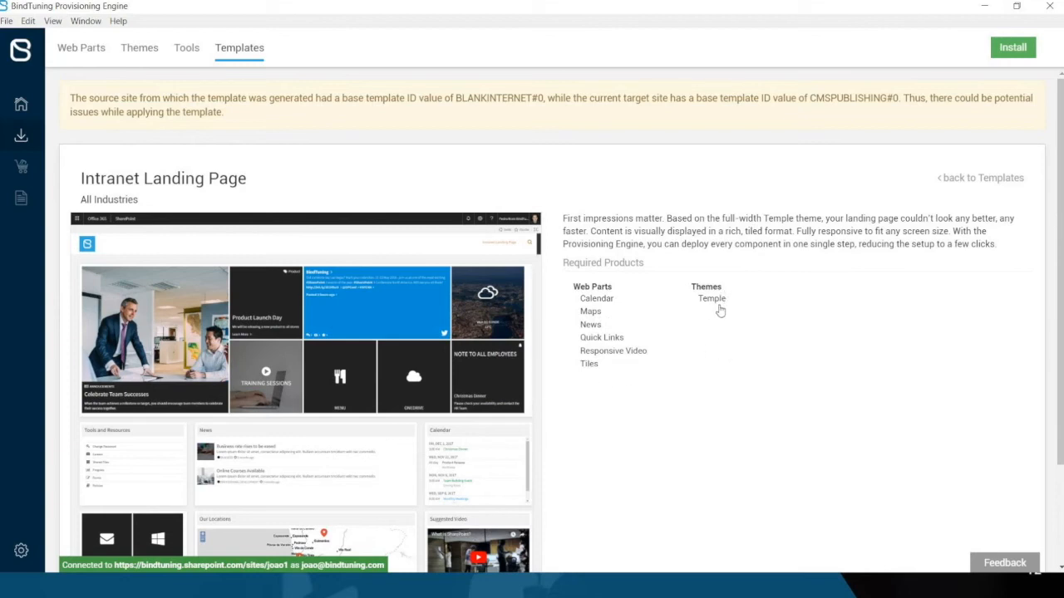
# Start installing the Intranet Landing Page template and choose the connected site collection's existing root site as the target
pyautogui.click(1032, 52)
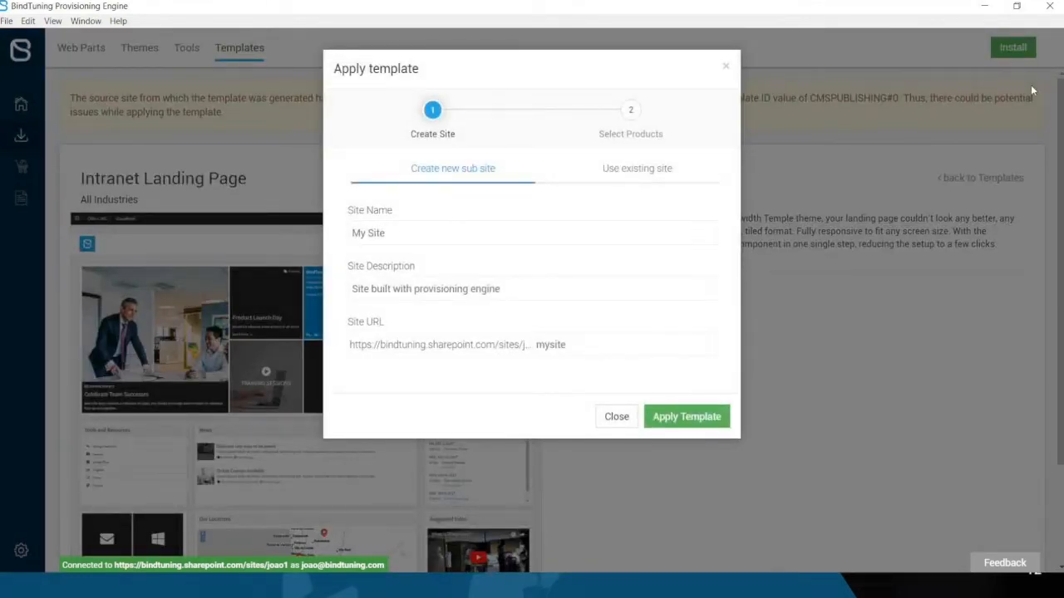
pyautogui.click(659, 185)
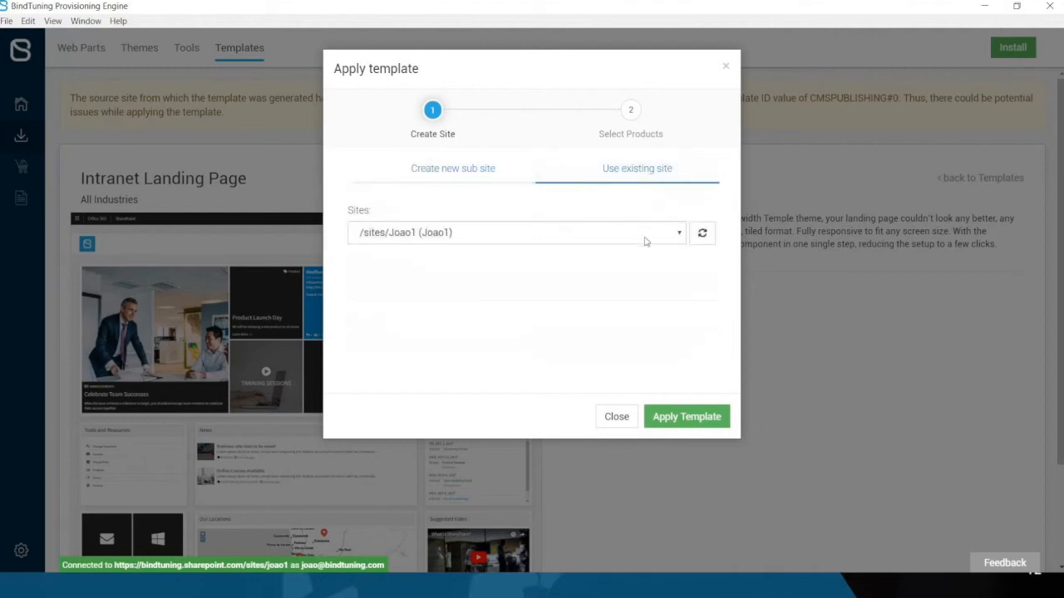
pyautogui.click(646, 235)
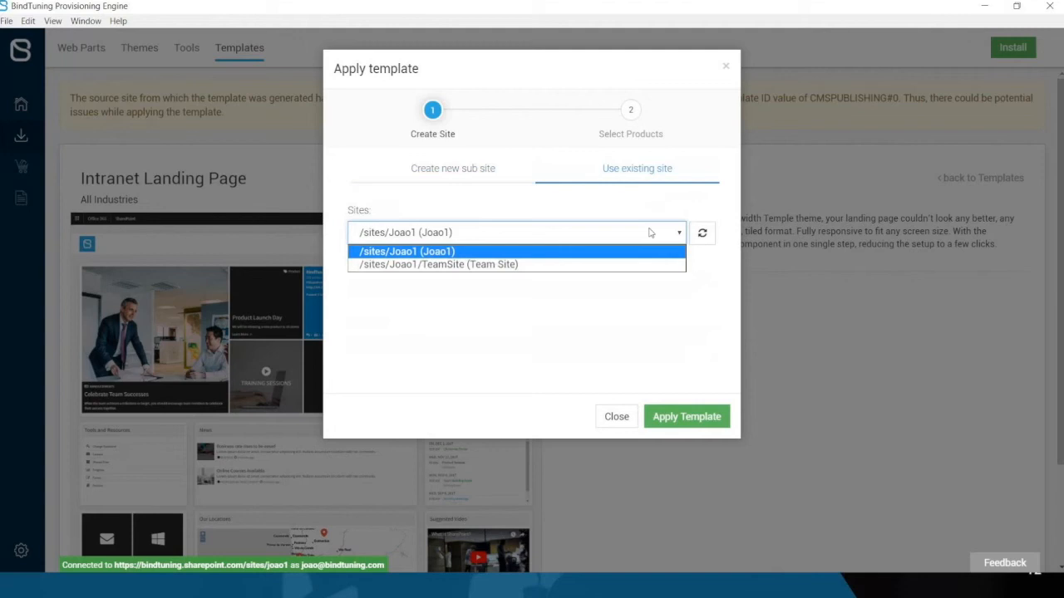
pyautogui.click(451, 255)
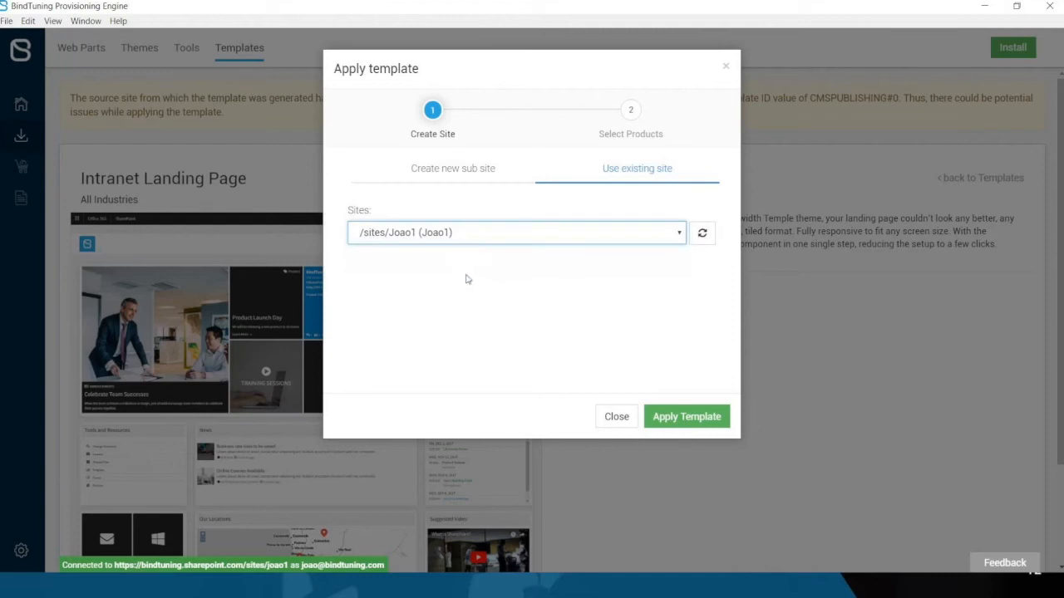
# Select the SharePoint Web Parts Subscription up to 100 seats (annual) - BindTuning Intranet and review the available themes
pyautogui.click(629, 114)
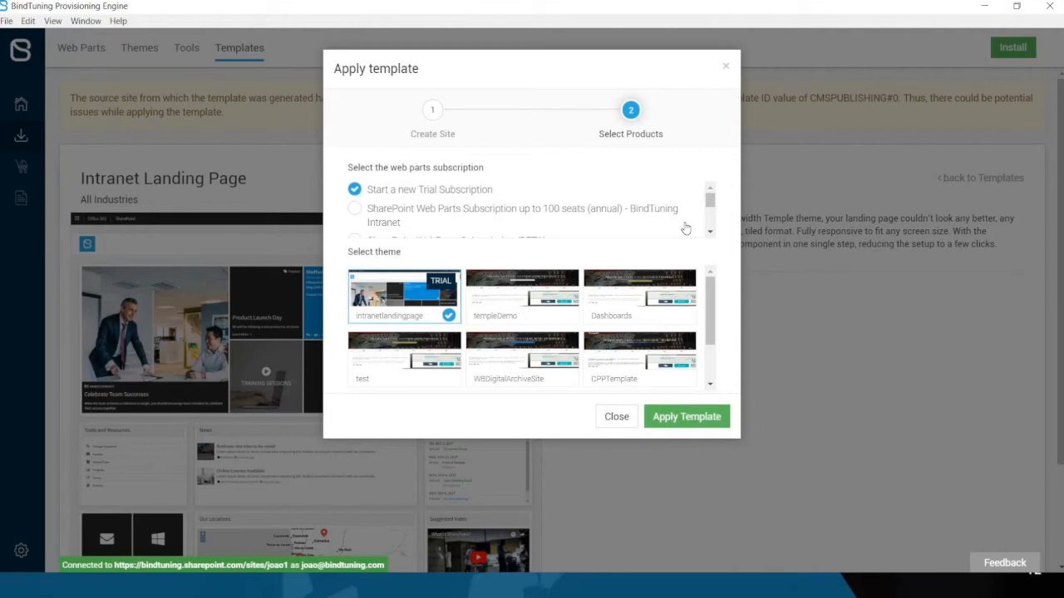
pyautogui.click(627, 219)
pyautogui.scroll(-1, 712, 306)
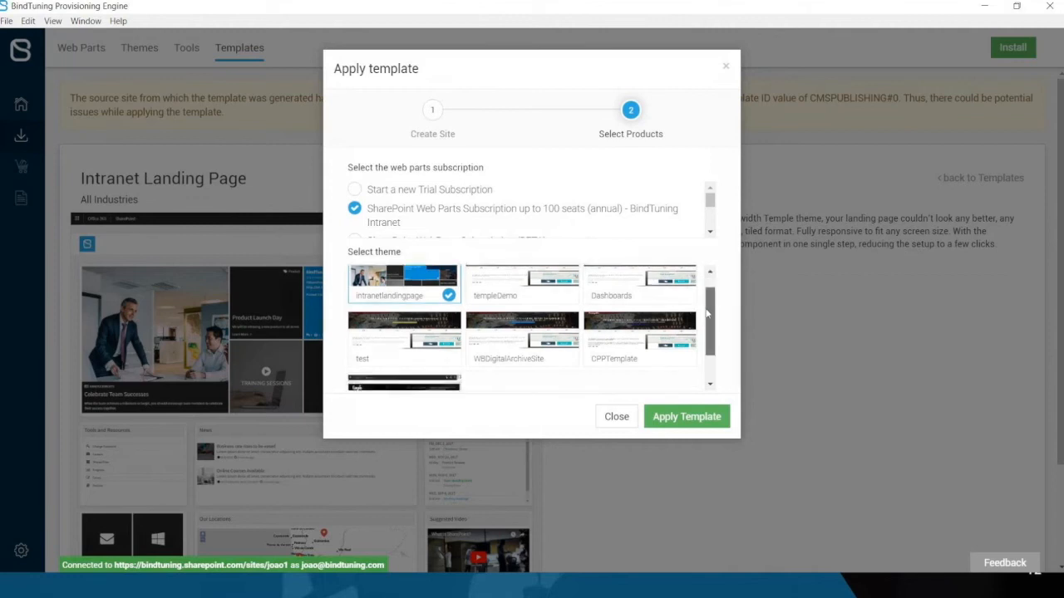
pyautogui.scroll(-1, 712, 306)
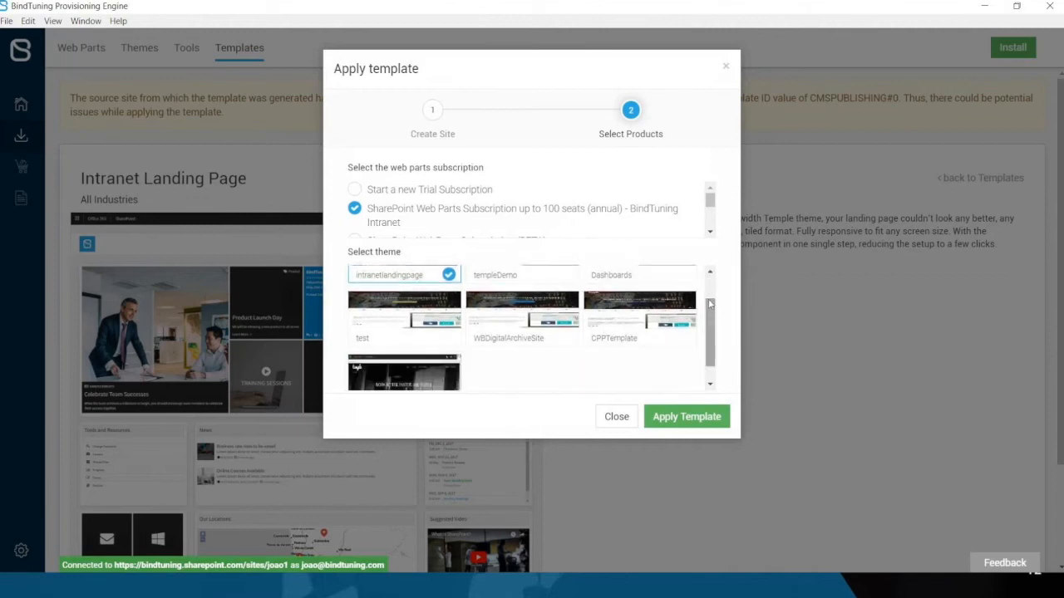
pyautogui.moveTo(711, 304); pyautogui.dragTo(718, 275)
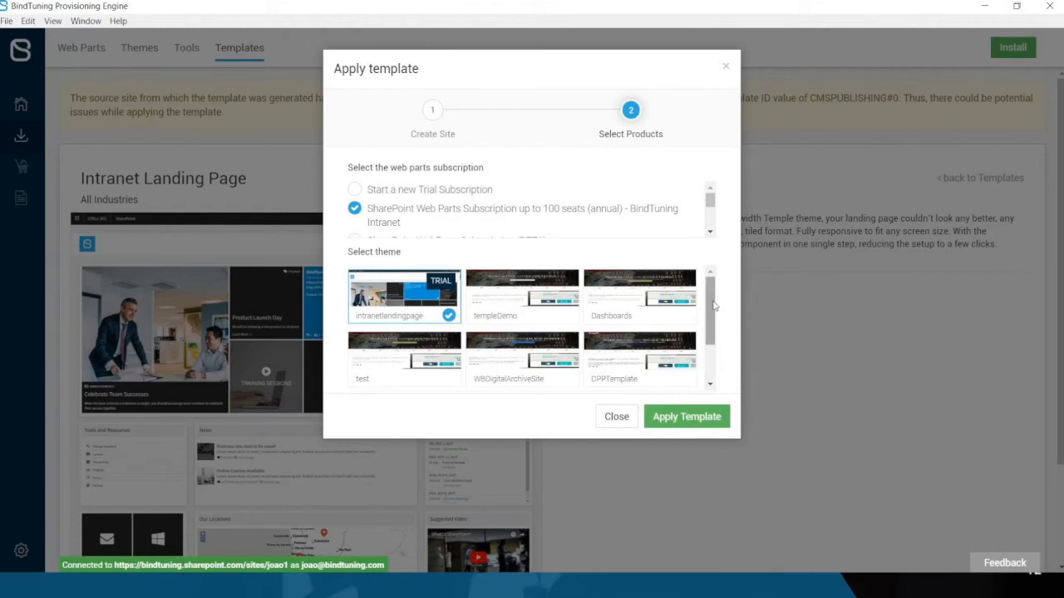
pyautogui.moveTo(713, 306); pyautogui.dragTo(713, 314)
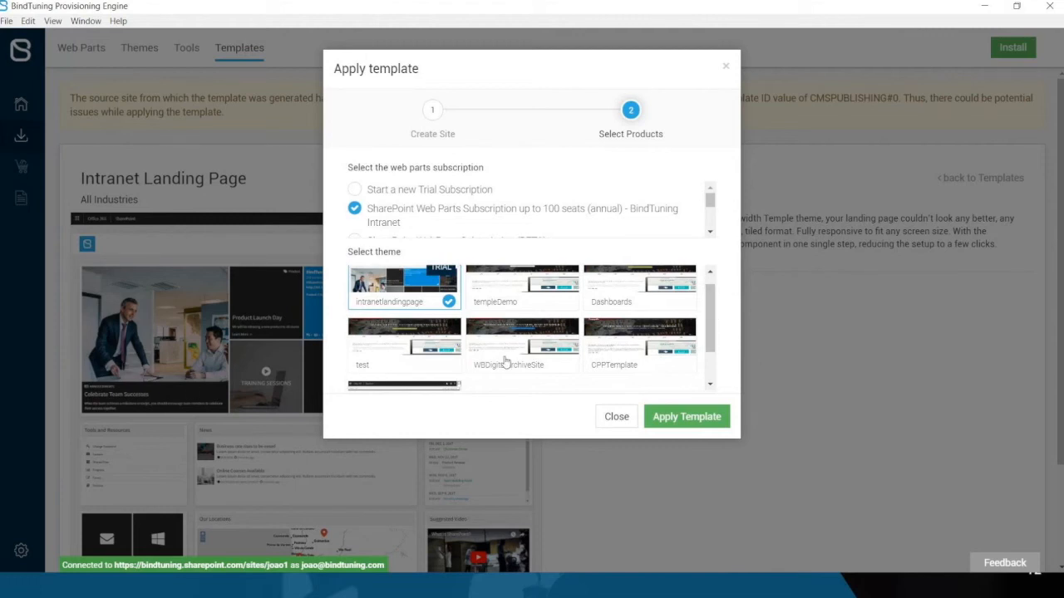
pyautogui.scroll(1, 653, 350)
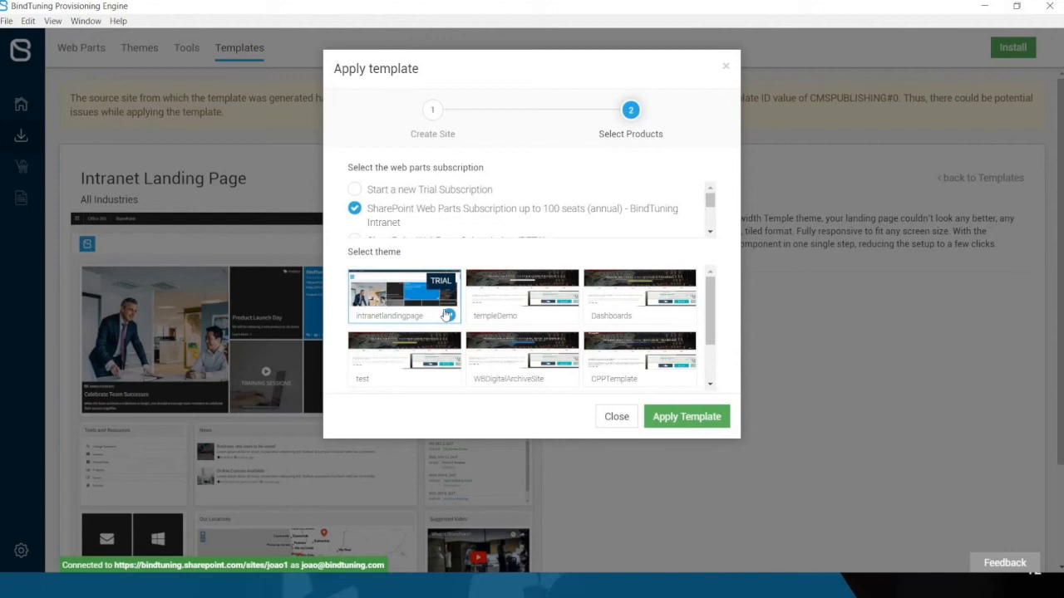
# Apply the Intranet Landing Page template with the templeDemo theme and cancel the running installation
pyautogui.click(507, 310)
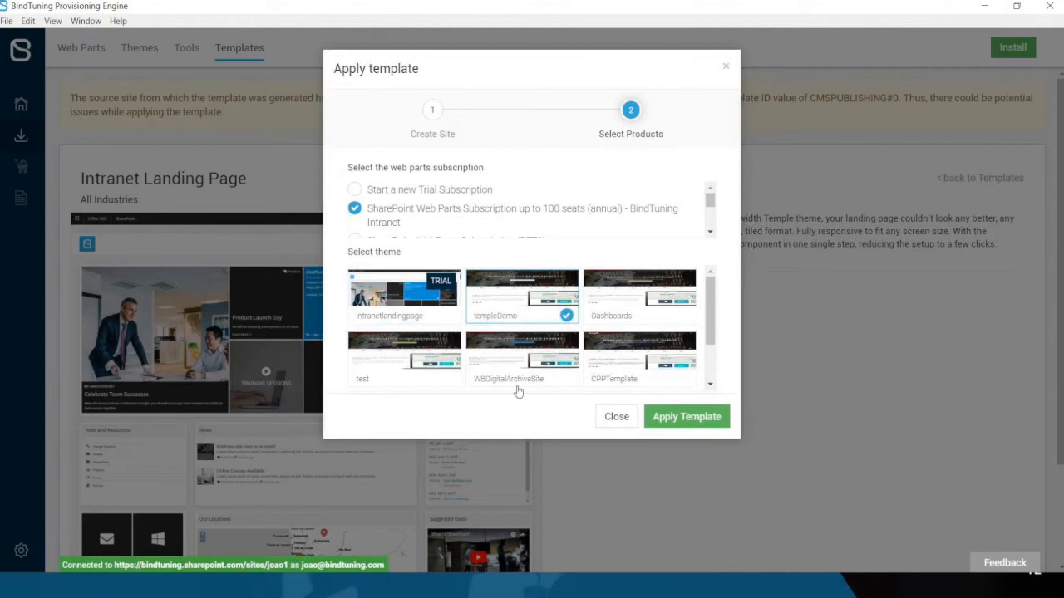
pyautogui.click(692, 423)
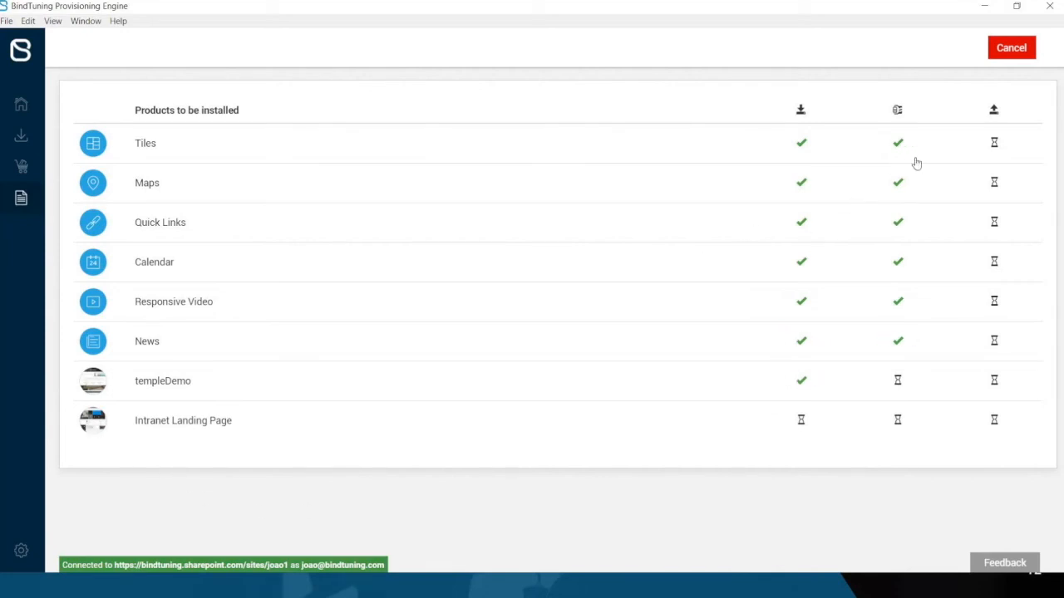
pyautogui.click(1012, 55)
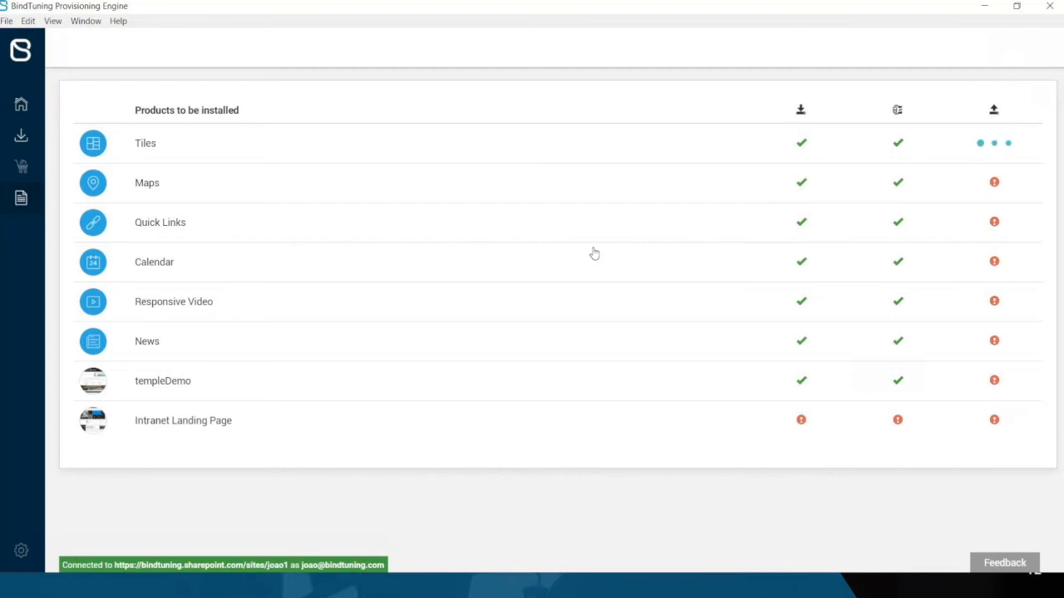
# Switch to the browser and examine the Intranet Landing Page demo site from its tiles down to the footer
pyautogui.hotkey('alt', 'Tab')
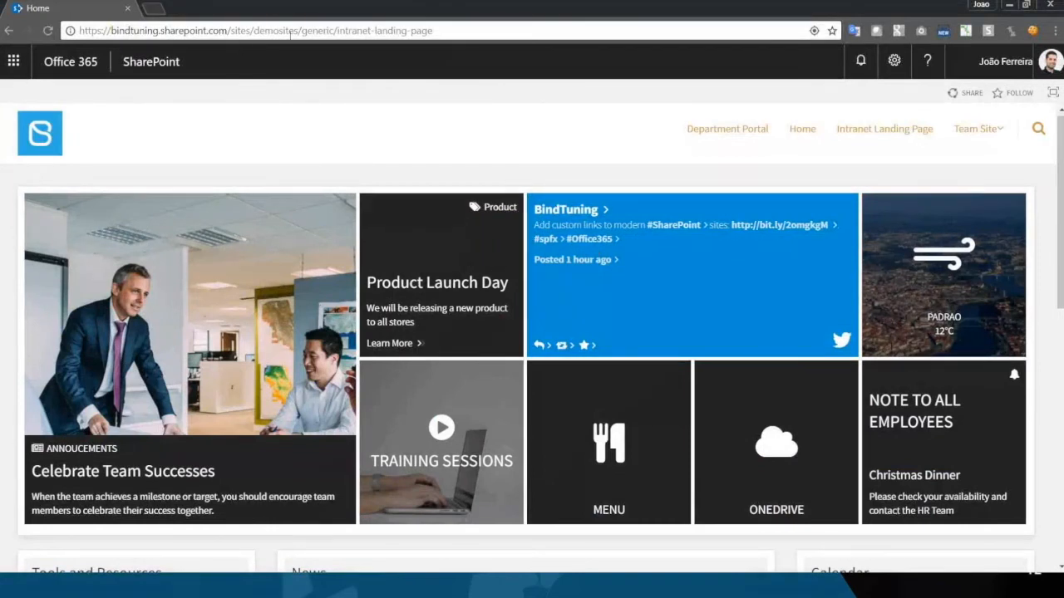
pyautogui.doubleClick(313, 31)
pyautogui.click(422, 301)
pyautogui.scroll(-1, 422, 301)
pyautogui.scroll(-10, 427, 311)
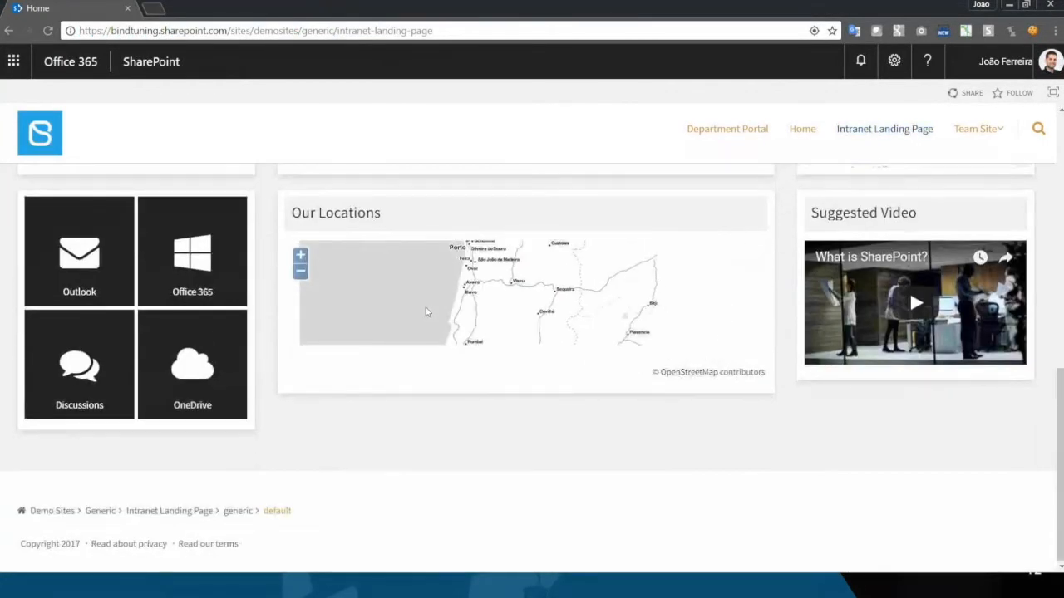
pyautogui.scroll(10, 482, 134)
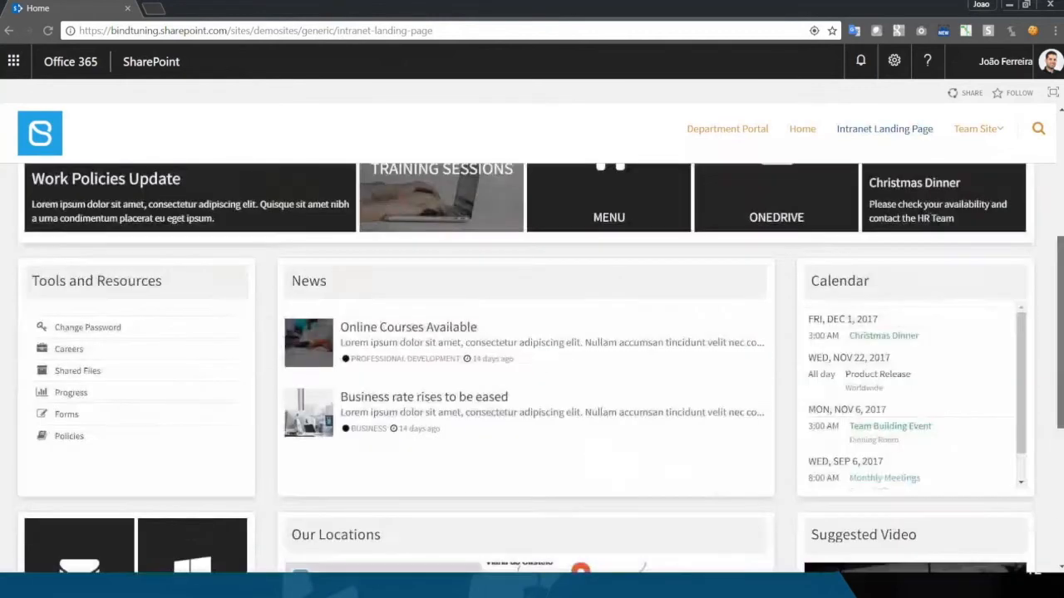
pyautogui.click(309, 32)
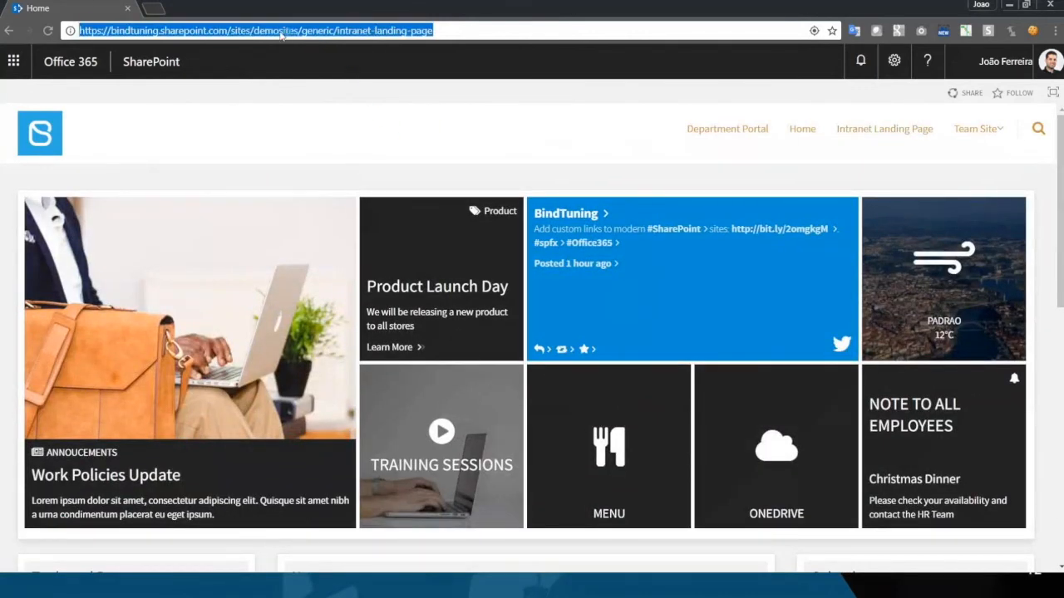
pyautogui.click(154, 9)
pyautogui.click(50, 8)
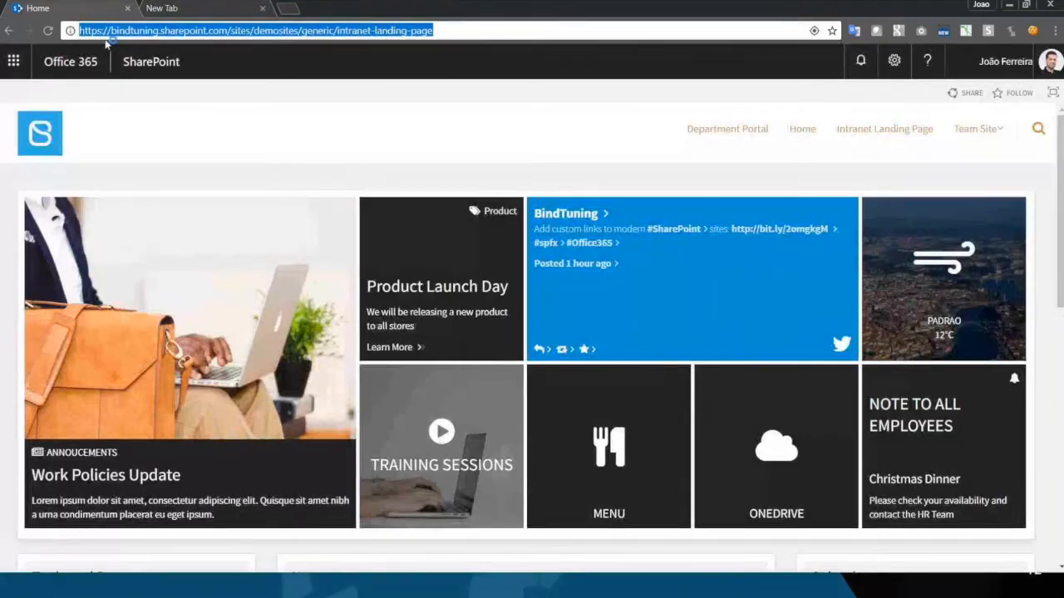
pyautogui.click(263, 30)
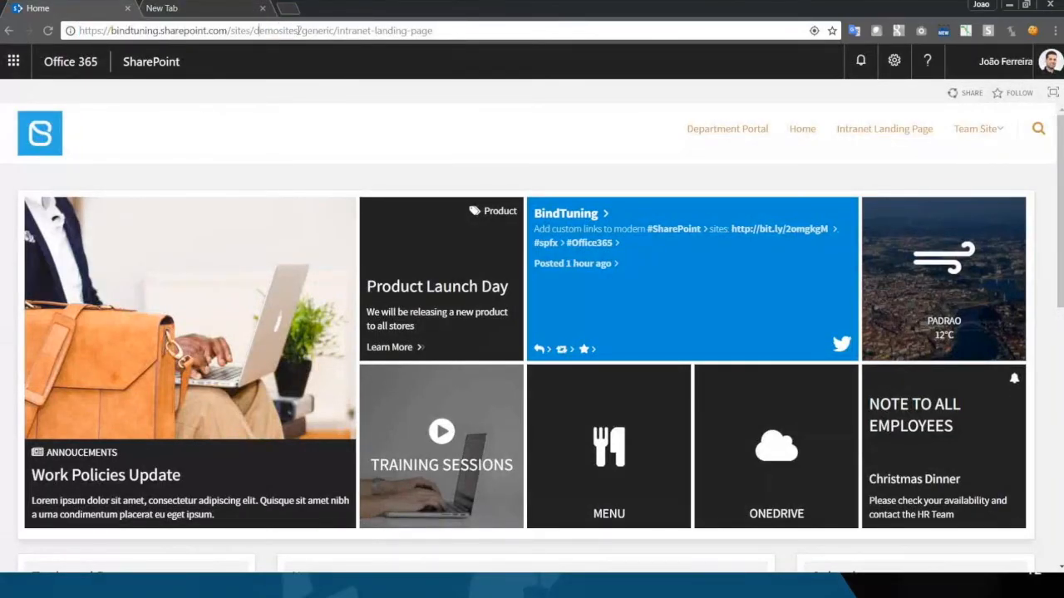
pyautogui.moveTo(299, 31); pyautogui.dragTo(79, 31)
pyautogui.hotkey('ctrl', 'c')
# Open the target site collection's home page in the new tab, replacing demosites in the copied address with its site name
pyautogui.click(202, 10)
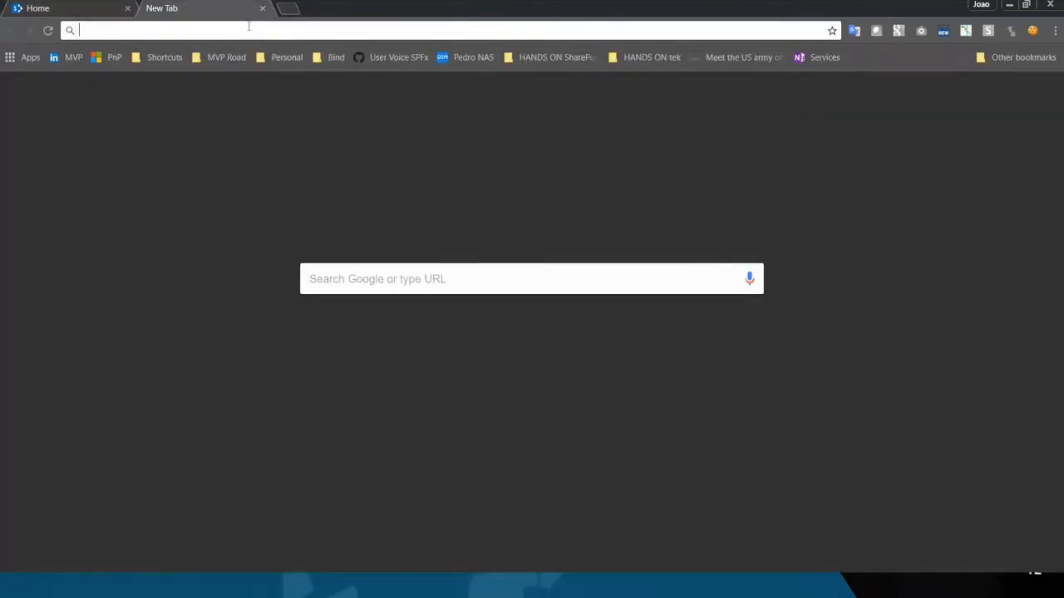
pyautogui.hotkey('ctrl', 'v')
pyautogui.press('BackSpace')
pyautogui.press('BackSpace')
pyautogui.press('BackSpace')
pyautogui.press('BackSpace')
pyautogui.press('BackSpace')
pyautogui.press('BackSpace')
pyautogui.press('BackSpace')
pyautogui.press('BackSpace')
pyautogui.press('BackSpace')
pyautogui.press('BackSpace')
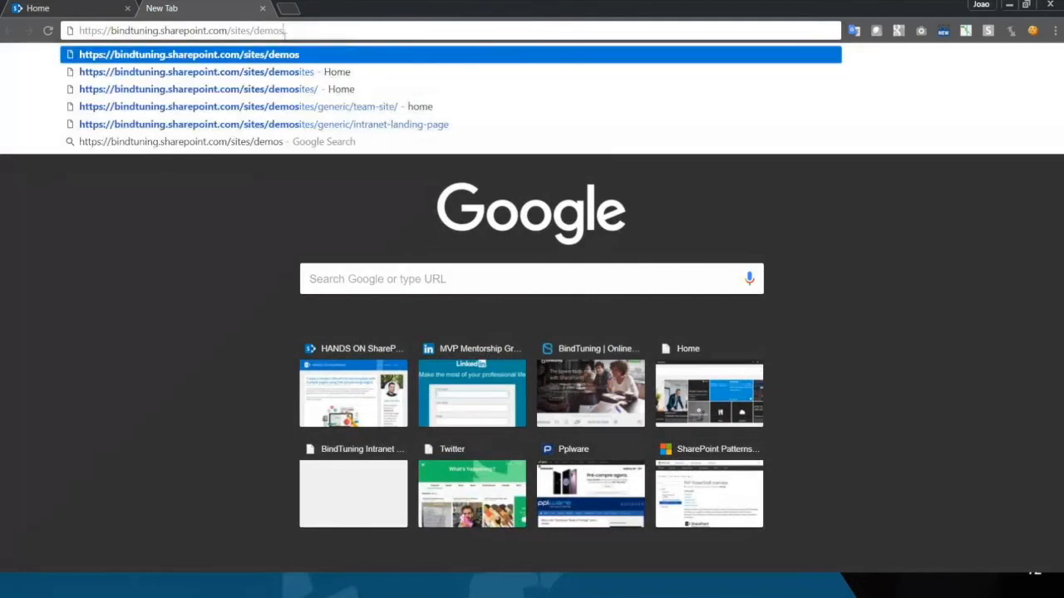
pyautogui.write('/joao')
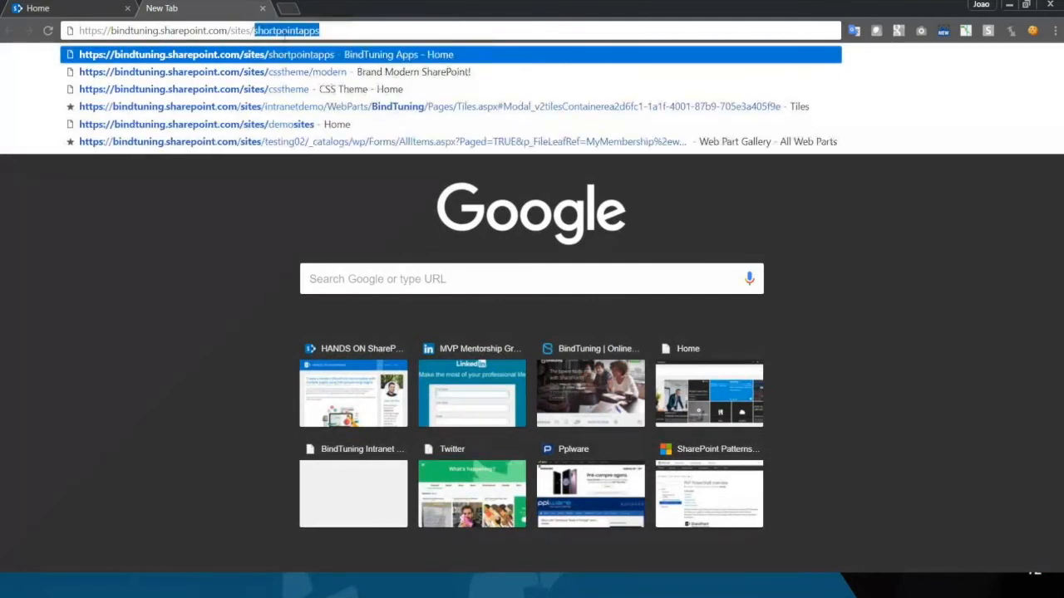
pyautogui.write('1')
pyautogui.press('Return')
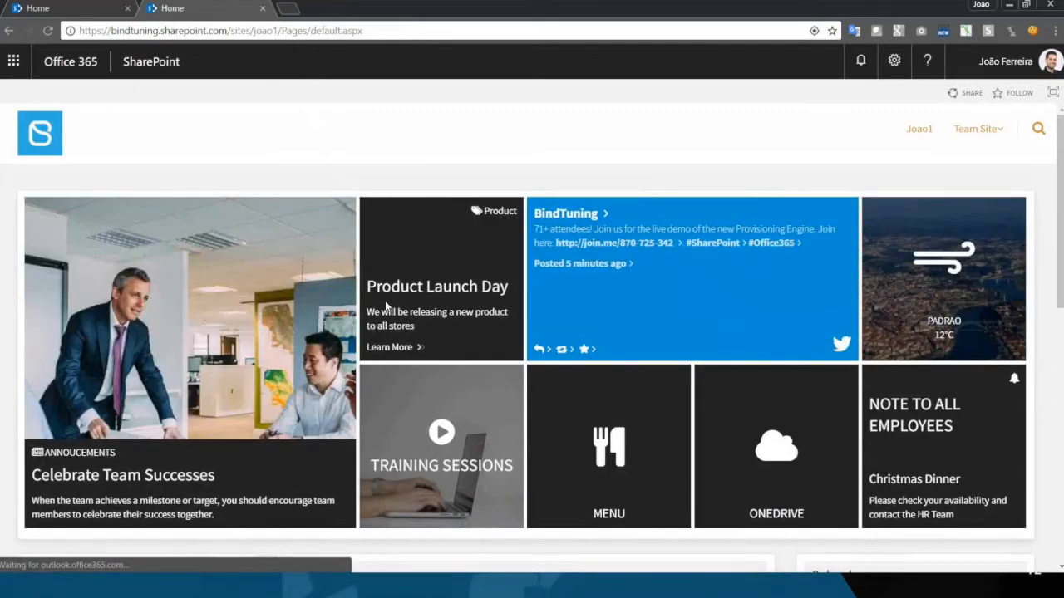
# Examine the web parts on the target site's home page and compare its News and Calendar content with the demo page
pyautogui.scroll(-2, 385, 306)
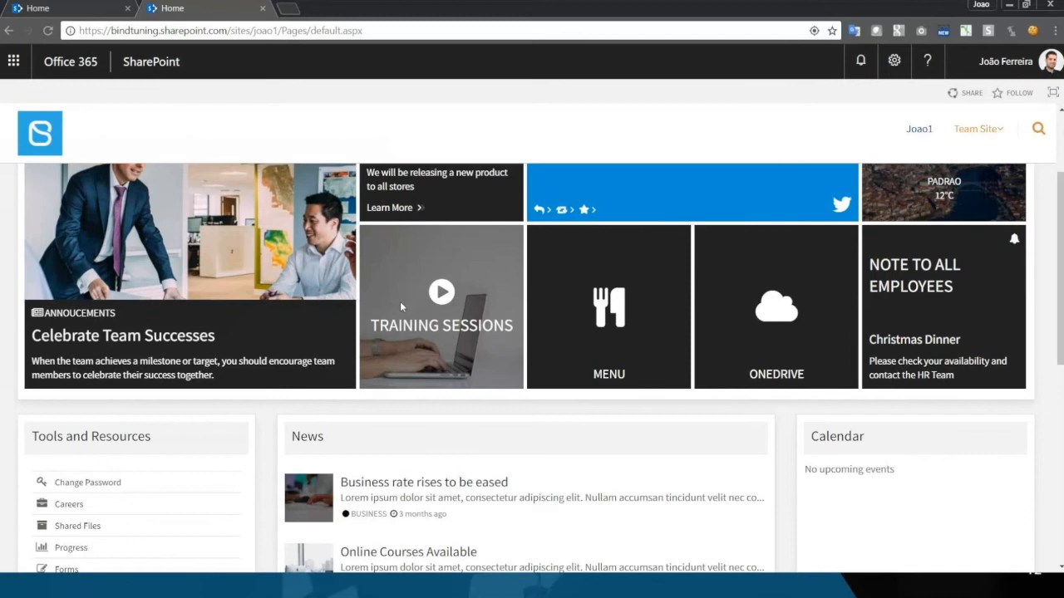
pyautogui.scroll(-5, 399, 301)
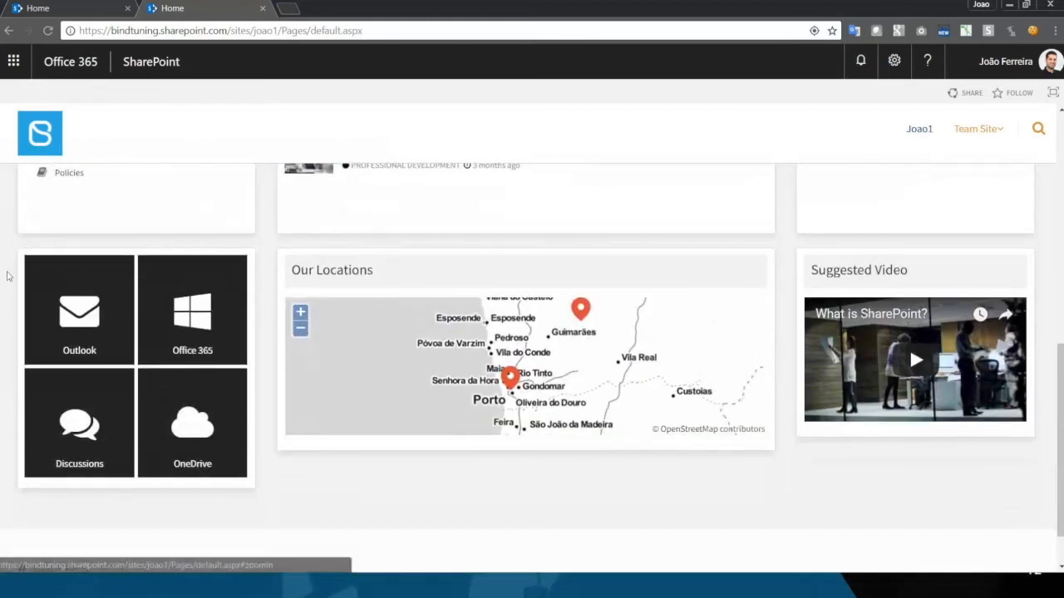
pyautogui.scroll(2, 532, 366)
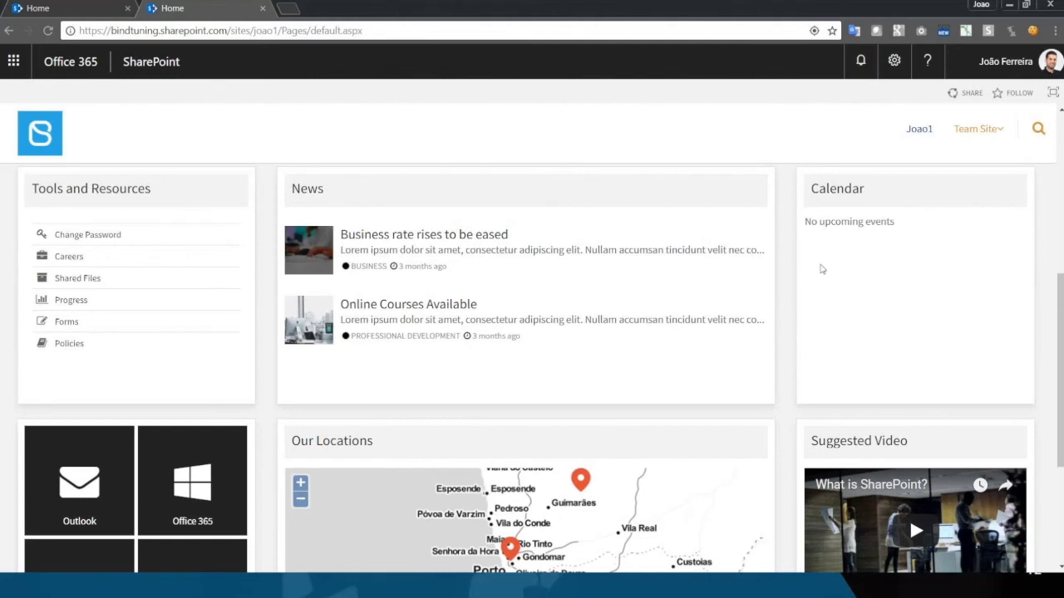
pyautogui.scroll(2, 917, 337)
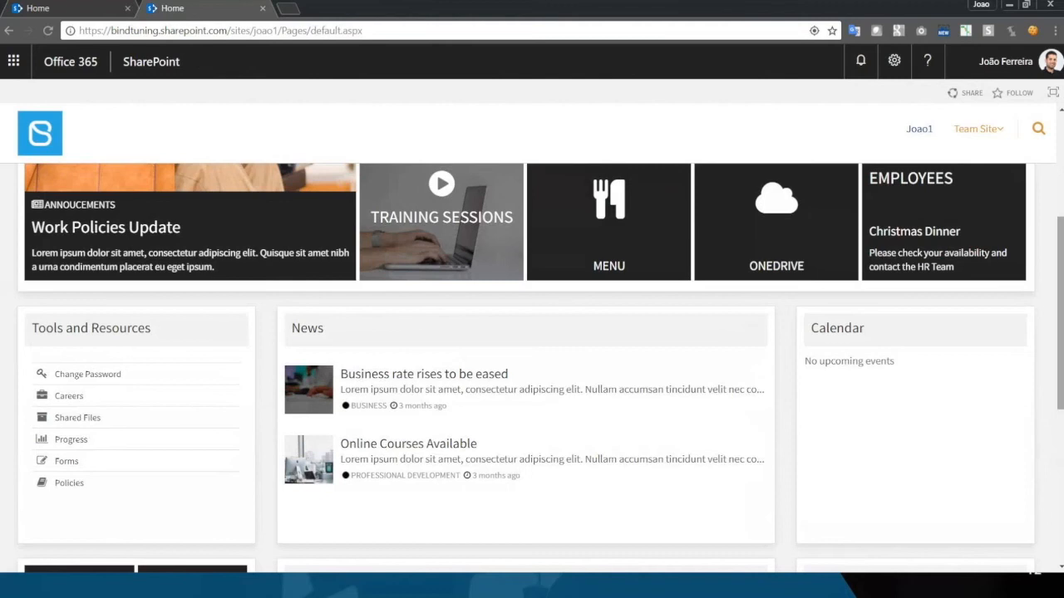
pyautogui.scroll(3, 427, 287)
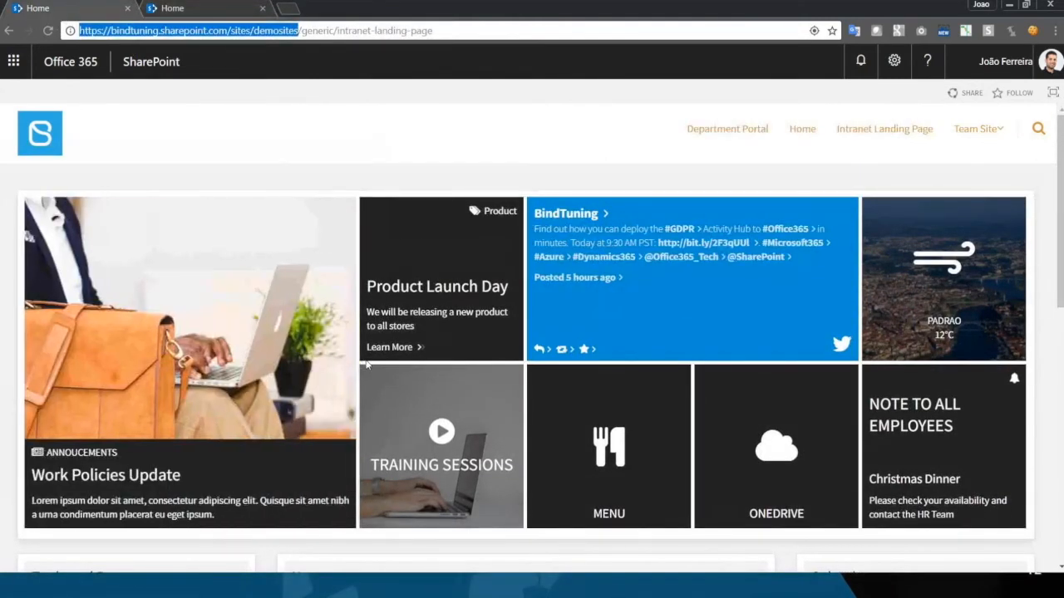
pyautogui.scroll(-3, 378, 365)
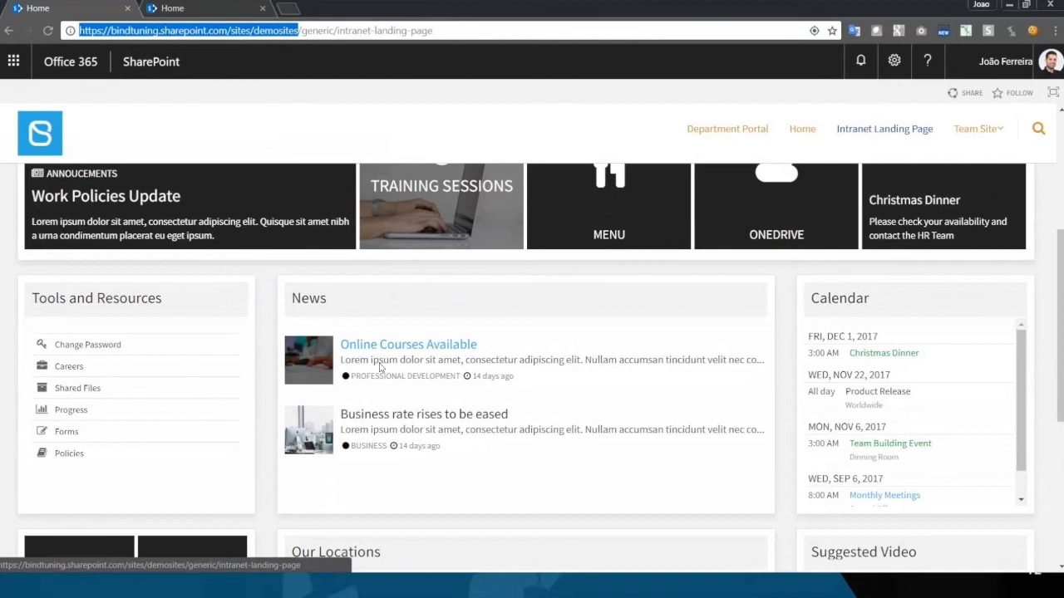
# Switch back to the slide presentation and advance to the Upcoming Releases slide
pyautogui.hotkey('alt', 'Tab')
pyautogui.hotkey('alt', 'Tab')
pyautogui.hotkey('alt', 'Tab')
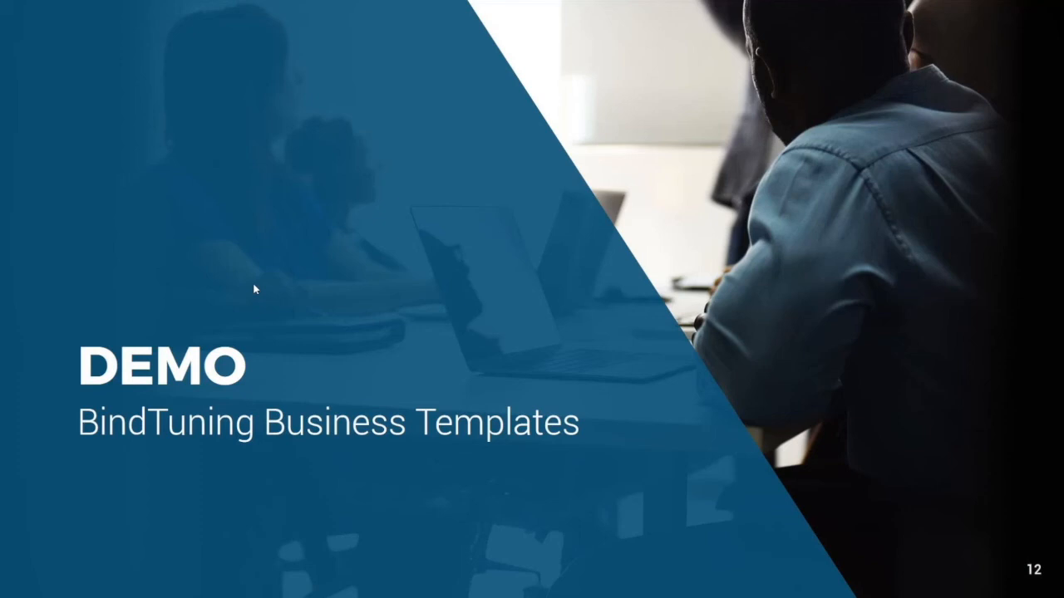
pyautogui.press('Right')
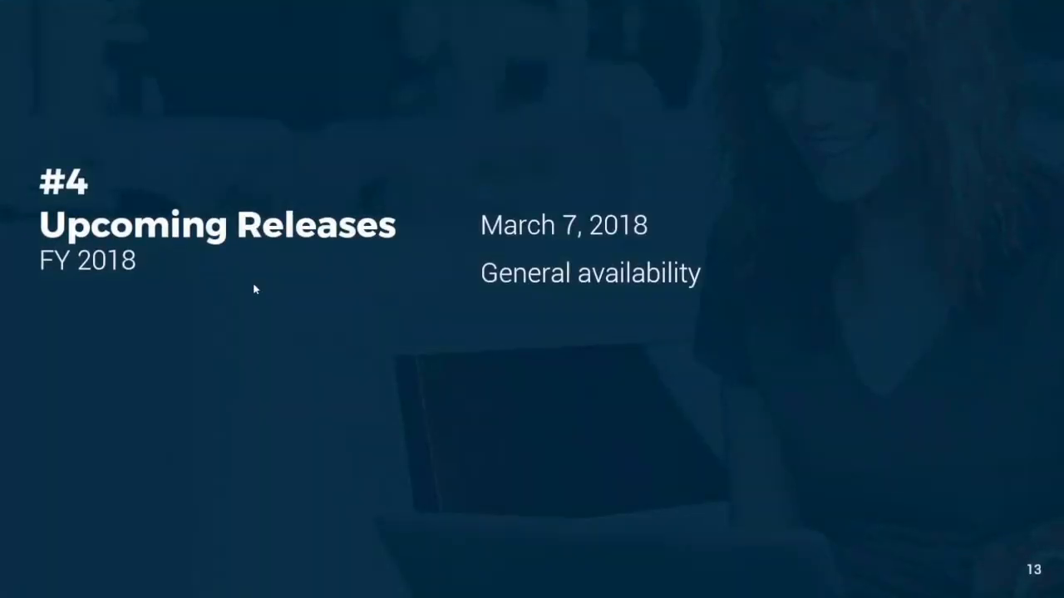